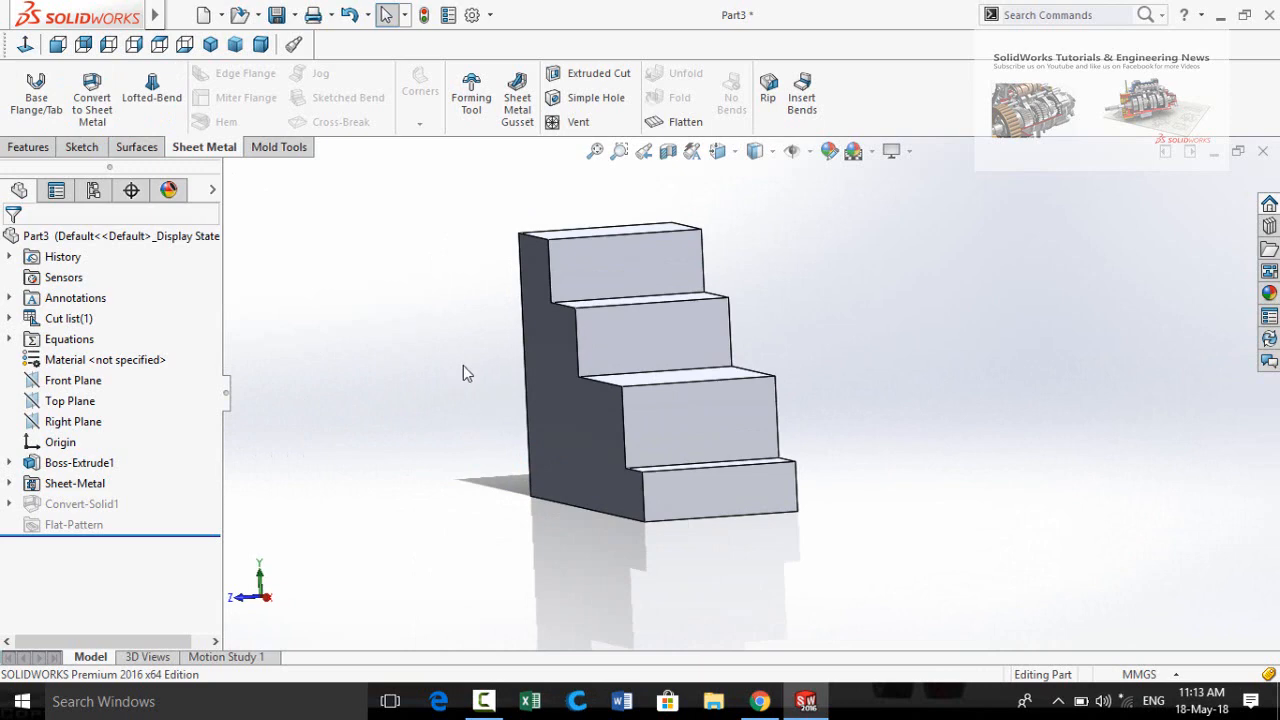
# Unsuppress the suppressed sheet metal conversion feature of the staircase part.
pyautogui.moveTo(466, 371); pyautogui.dragTo(530, 385, button='middle')
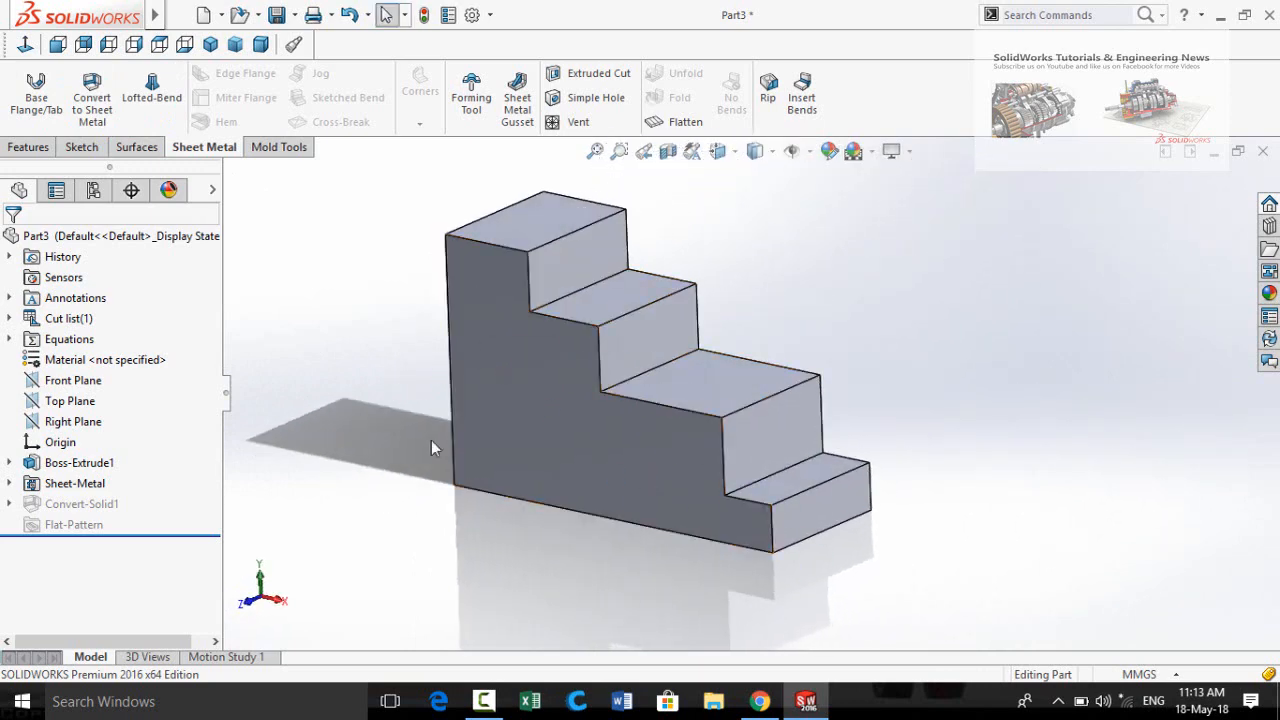
pyautogui.click(57, 505)
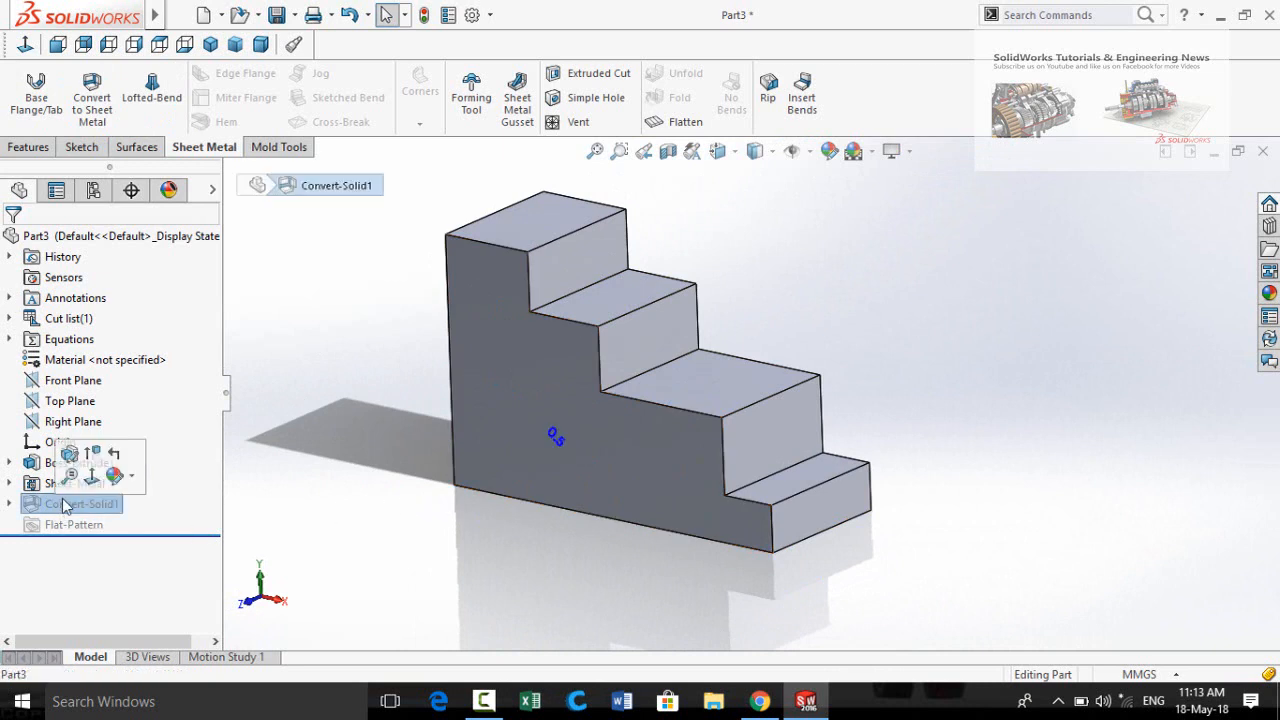
pyautogui.click(91, 455)
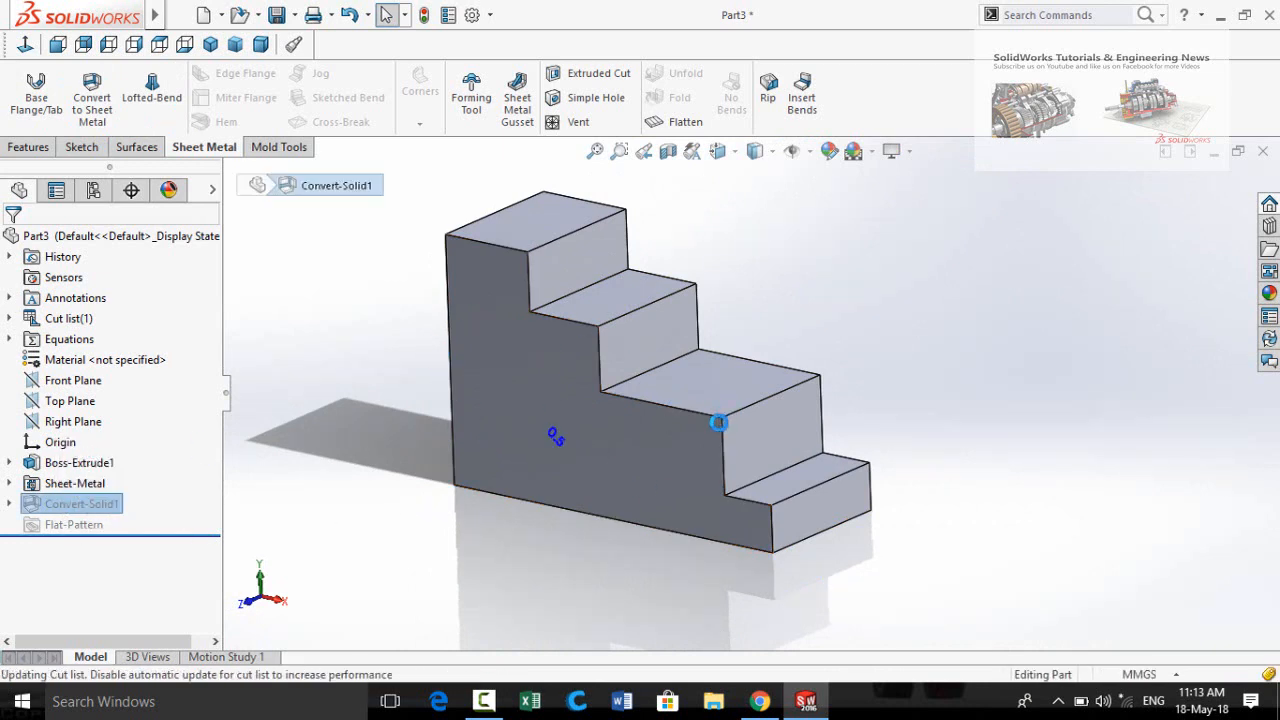
# Examine the converted sheet metal staircase from several sides, including its bends and the gaps along the step edges.
pyautogui.moveTo(663, 371); pyautogui.dragTo(749, 551, button='middle')
pyautogui.scroll(-4, 749, 470)
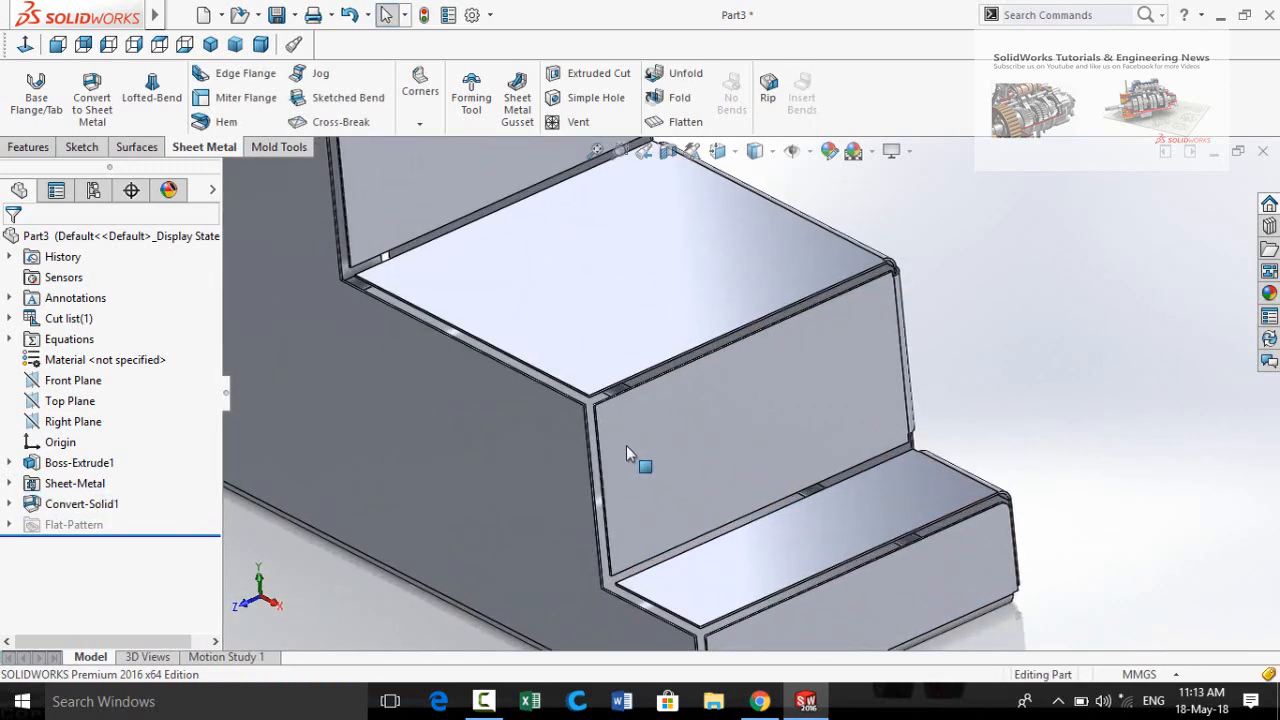
pyautogui.scroll(5, 626, 453)
pyautogui.moveTo(626, 453); pyautogui.dragTo(600, 497, button='middle')
pyautogui.scroll(-3, 677, 324)
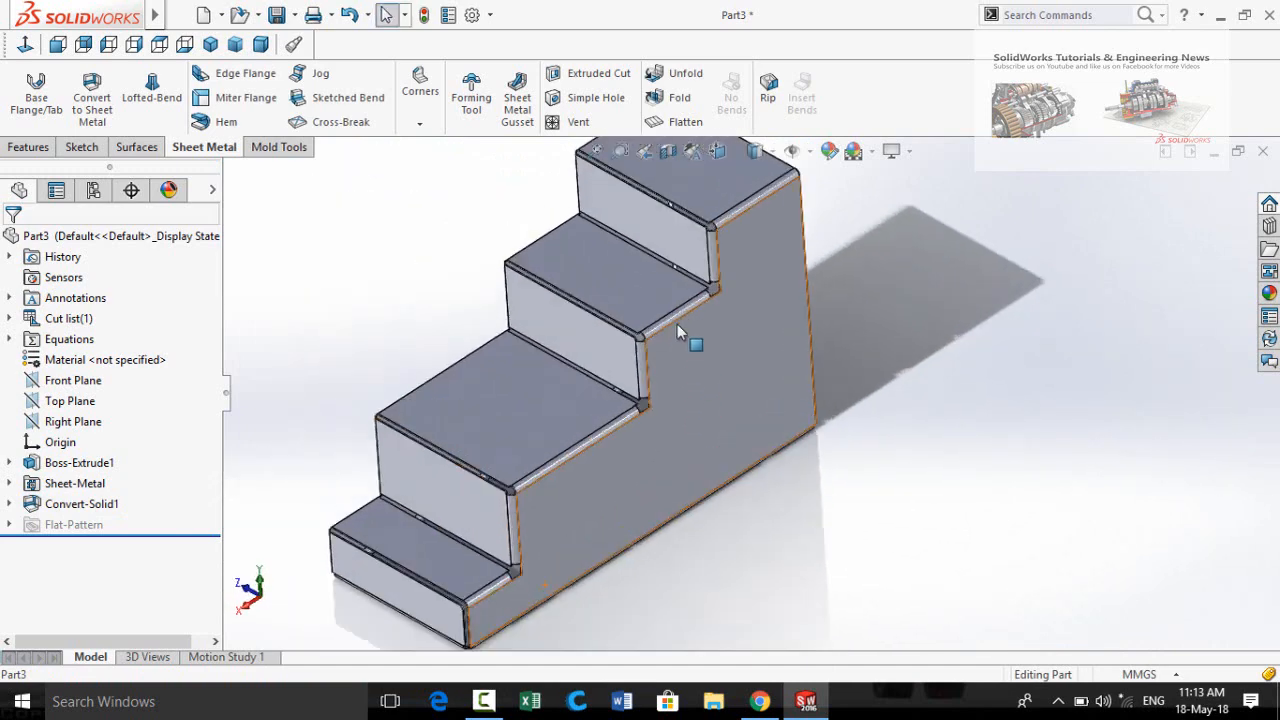
pyautogui.scroll(-3, 665, 380)
pyautogui.moveTo(633, 542); pyautogui.dragTo(650, 522, button='middle')
pyautogui.scroll(5, 645, 545)
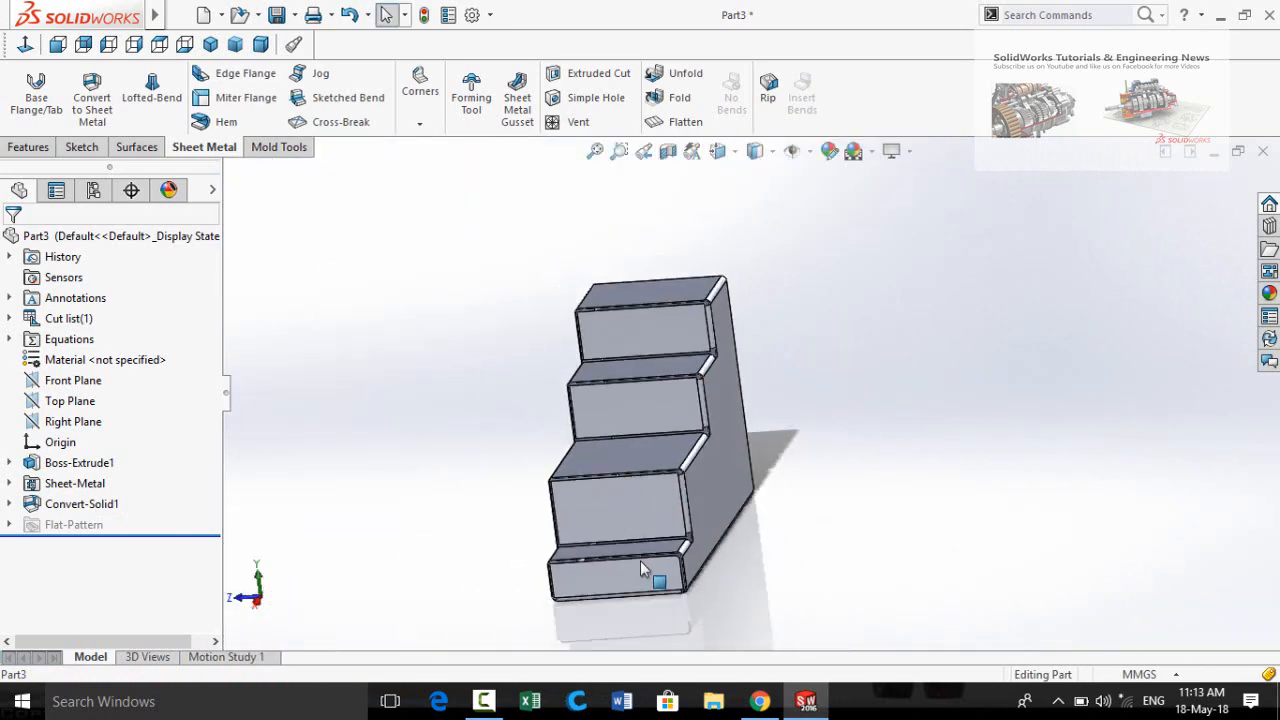
pyautogui.moveTo(641, 565); pyautogui.dragTo(720, 578, button='middle')
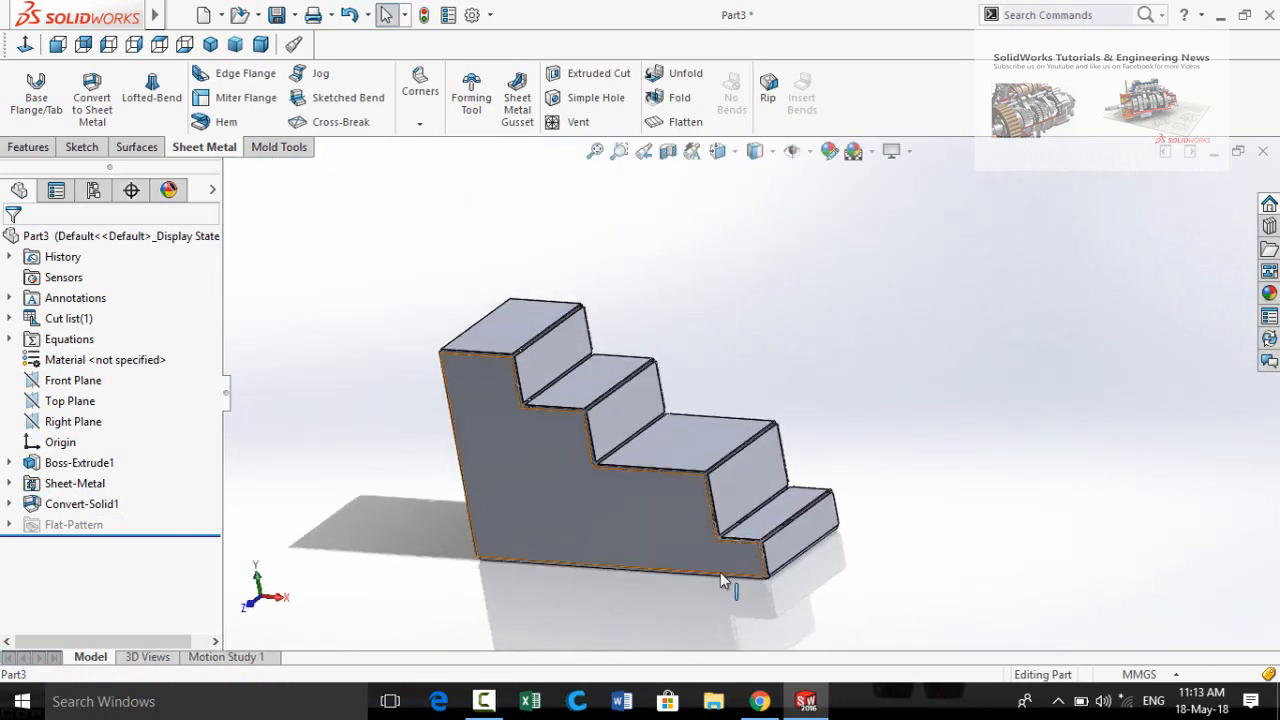
pyautogui.moveTo(615, 475); pyautogui.dragTo(586, 480, button='middle')
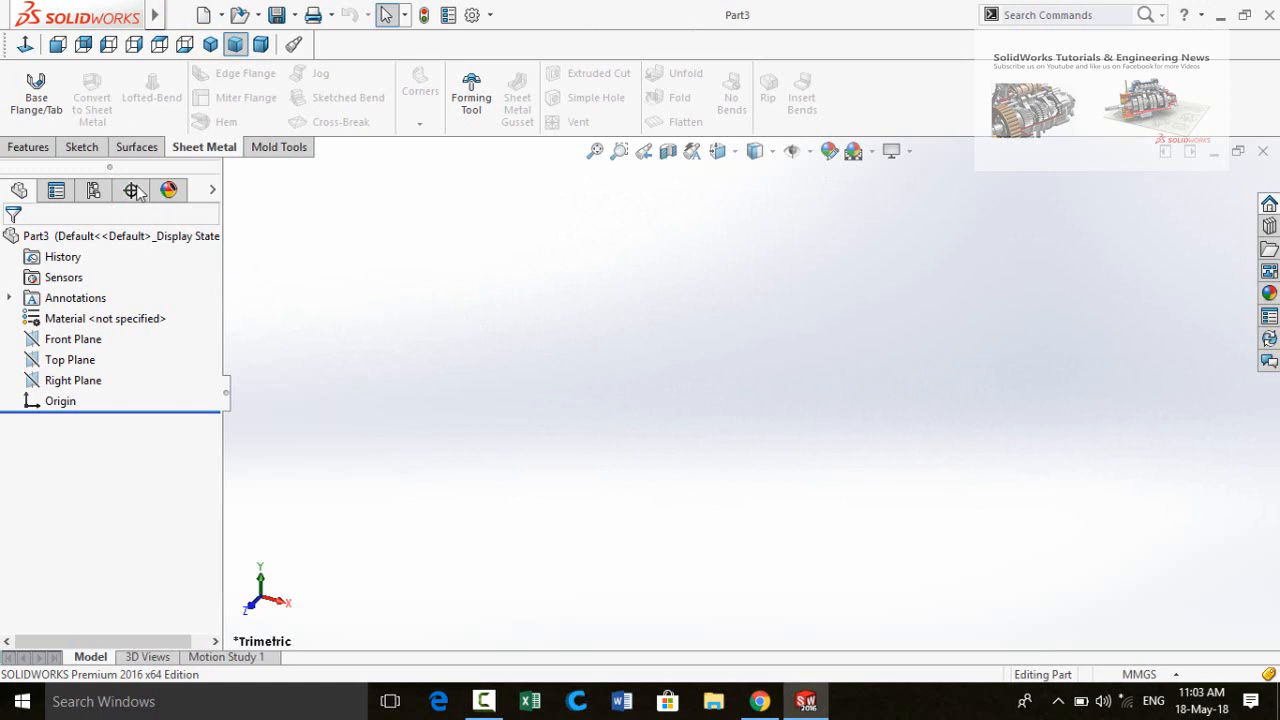
# Start a sketch on the Front Plane and draw a vertical line upward from the origin.
pyautogui.click(86, 150)
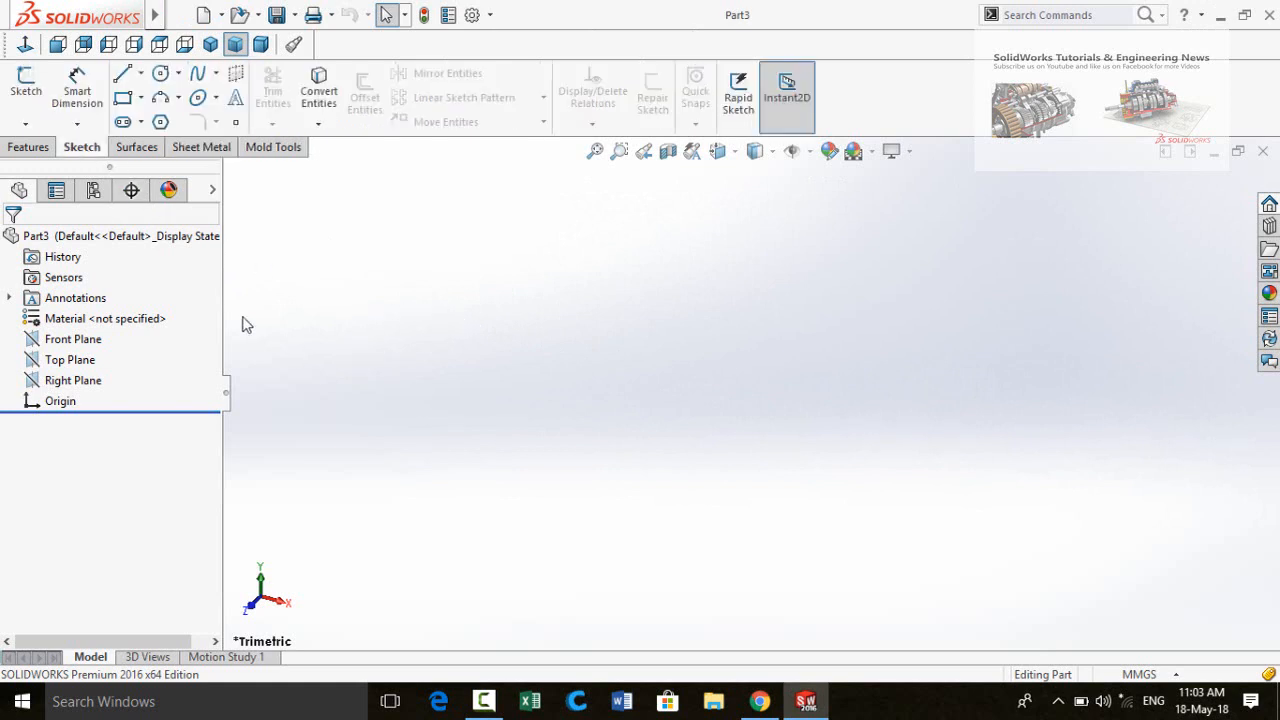
pyautogui.click(70, 340)
pyautogui.click(45, 315)
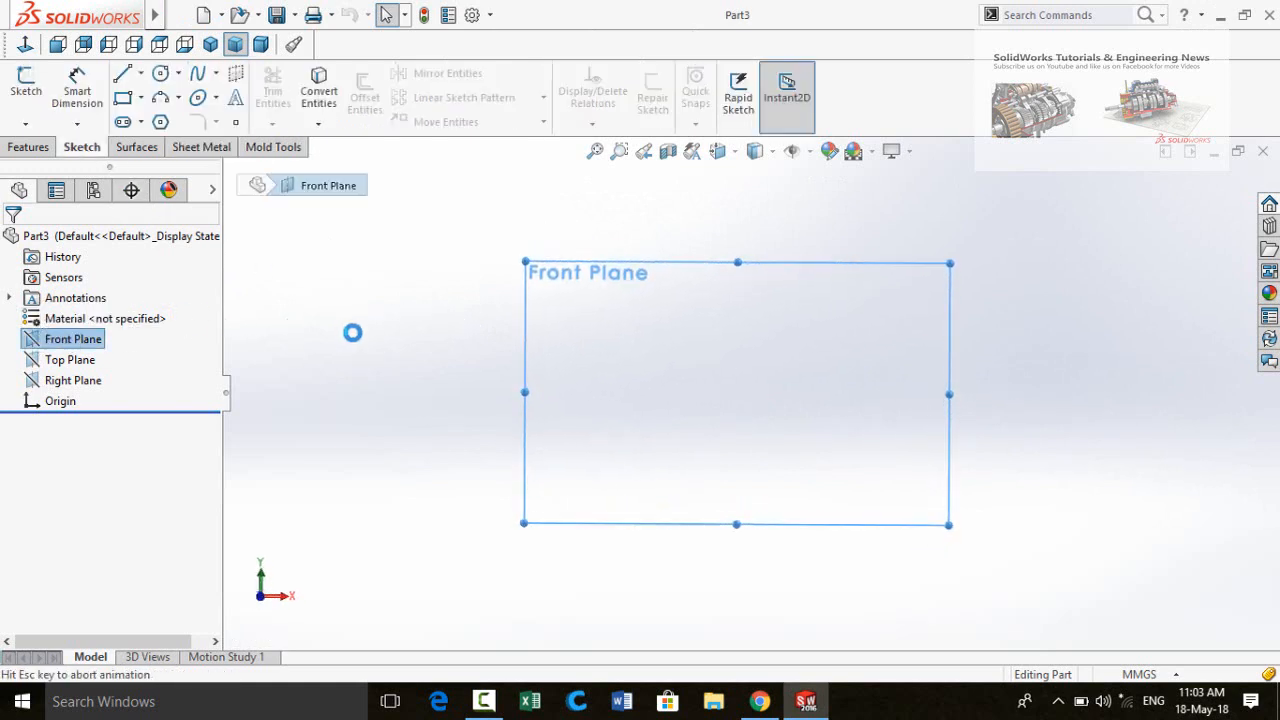
pyautogui.click(124, 76)
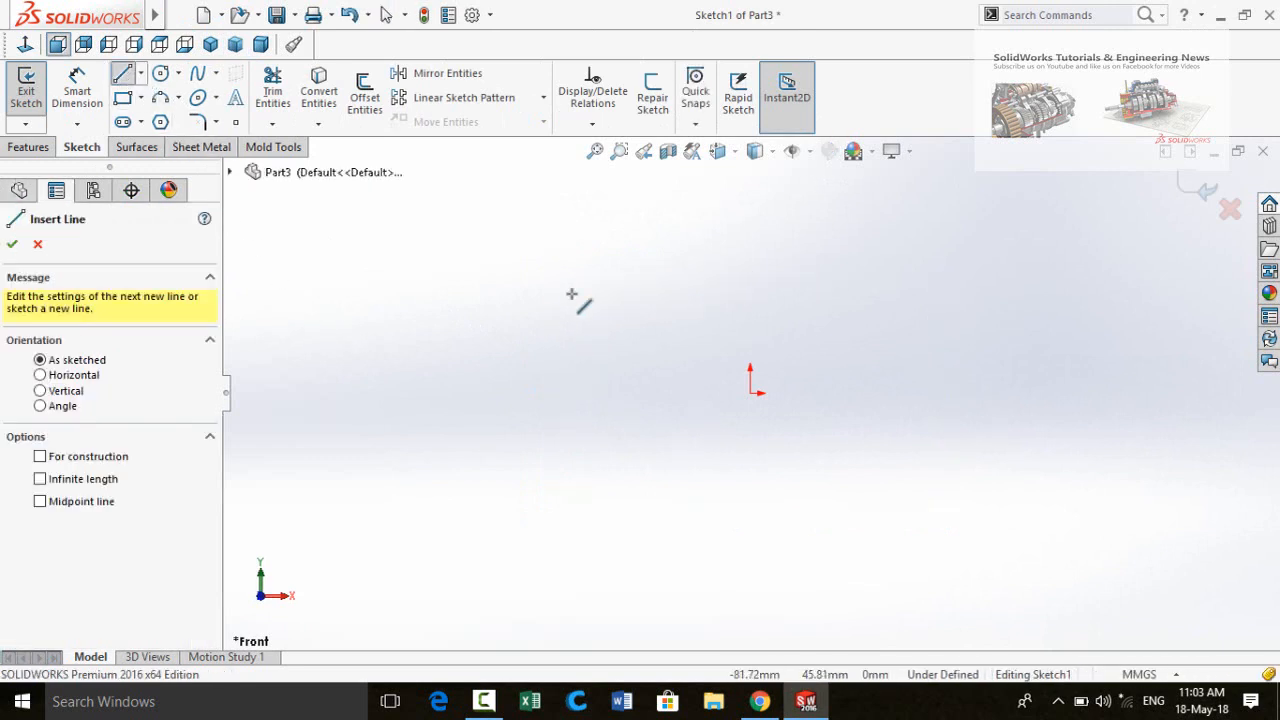
pyautogui.click(751, 392)
pyautogui.click(751, 214)
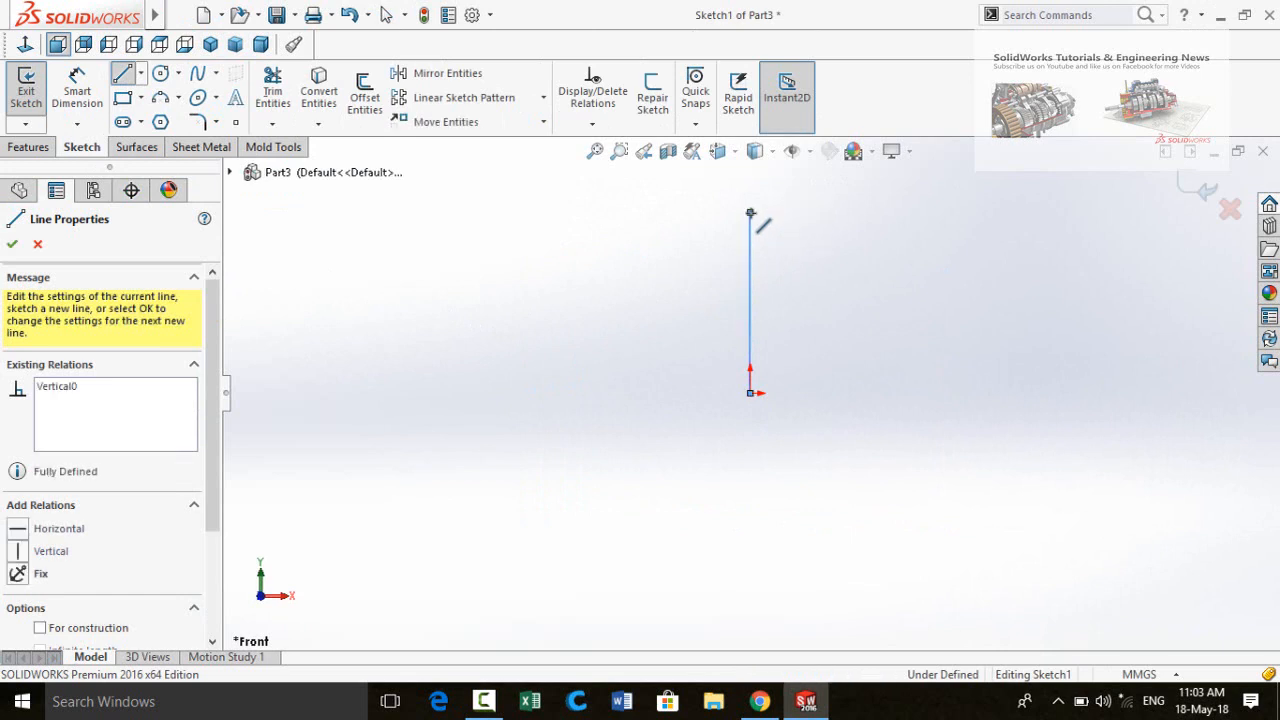
# Draw four descending stair steps from the vertical line's upper end and close the profile with a base about 120 mm long to the origin.
pyautogui.click(821, 212)
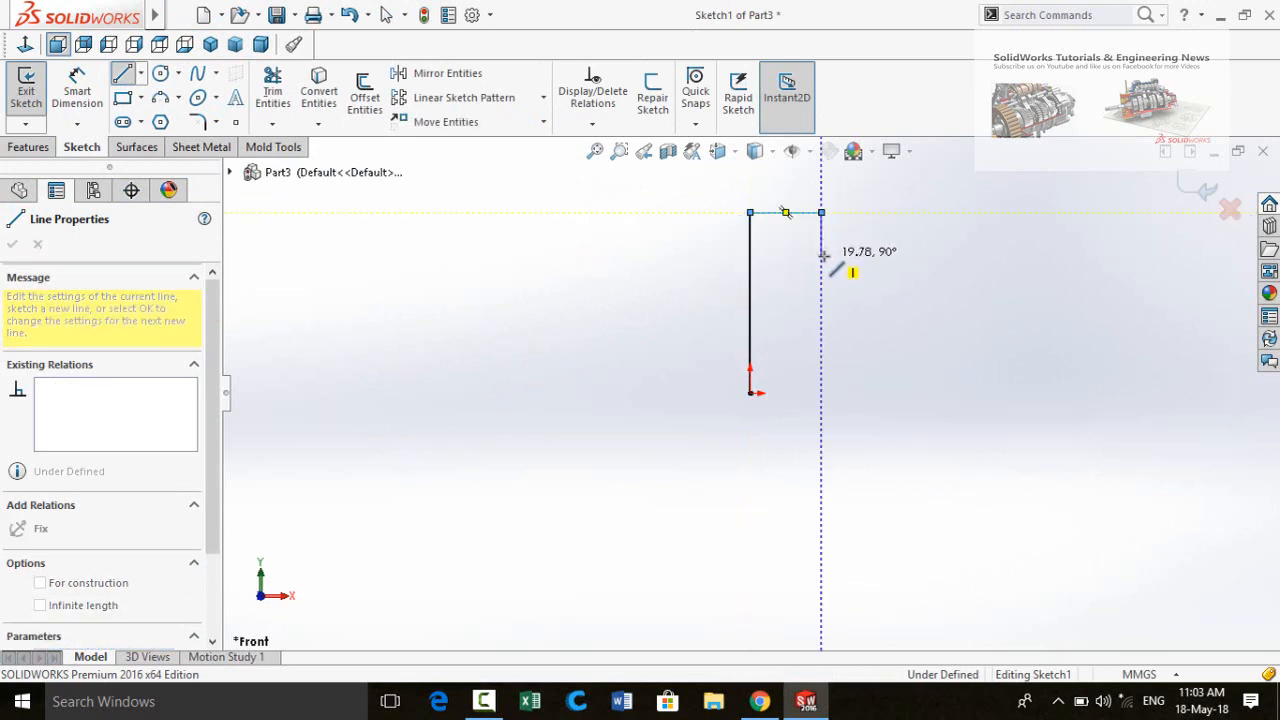
pyautogui.click(821, 255)
pyautogui.click(880, 255)
pyautogui.click(880, 303)
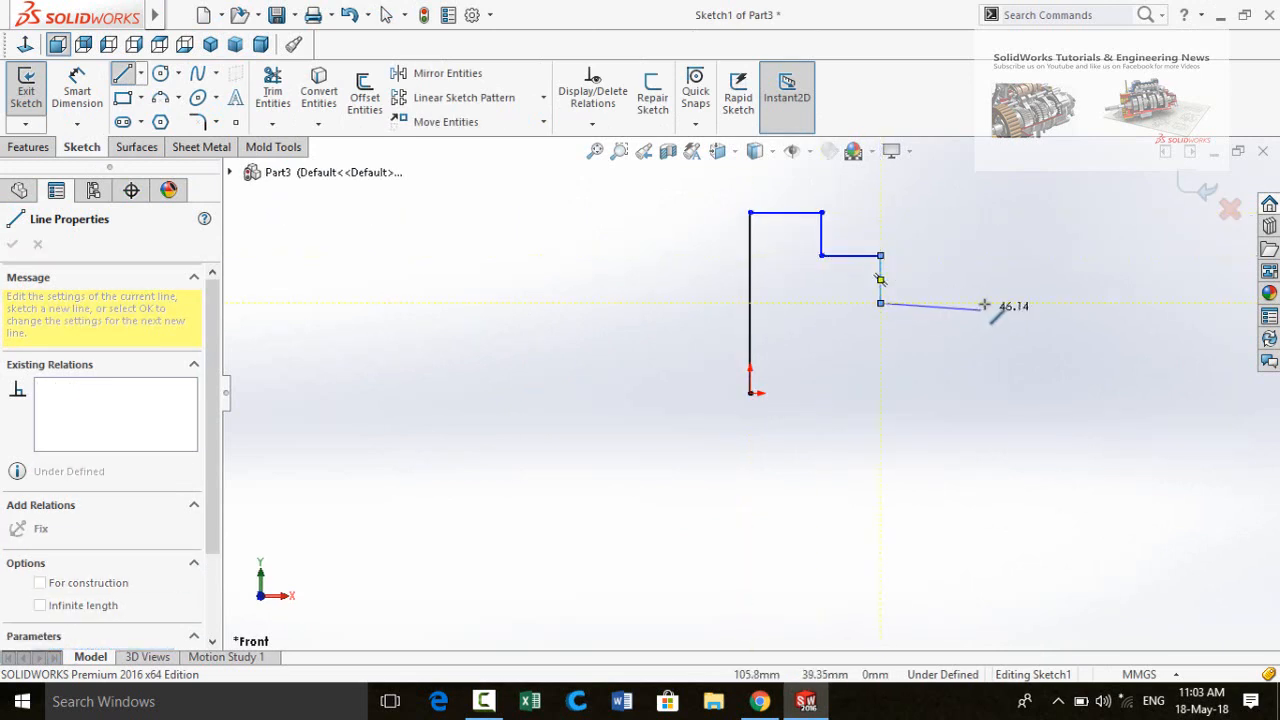
pyautogui.click(985, 303)
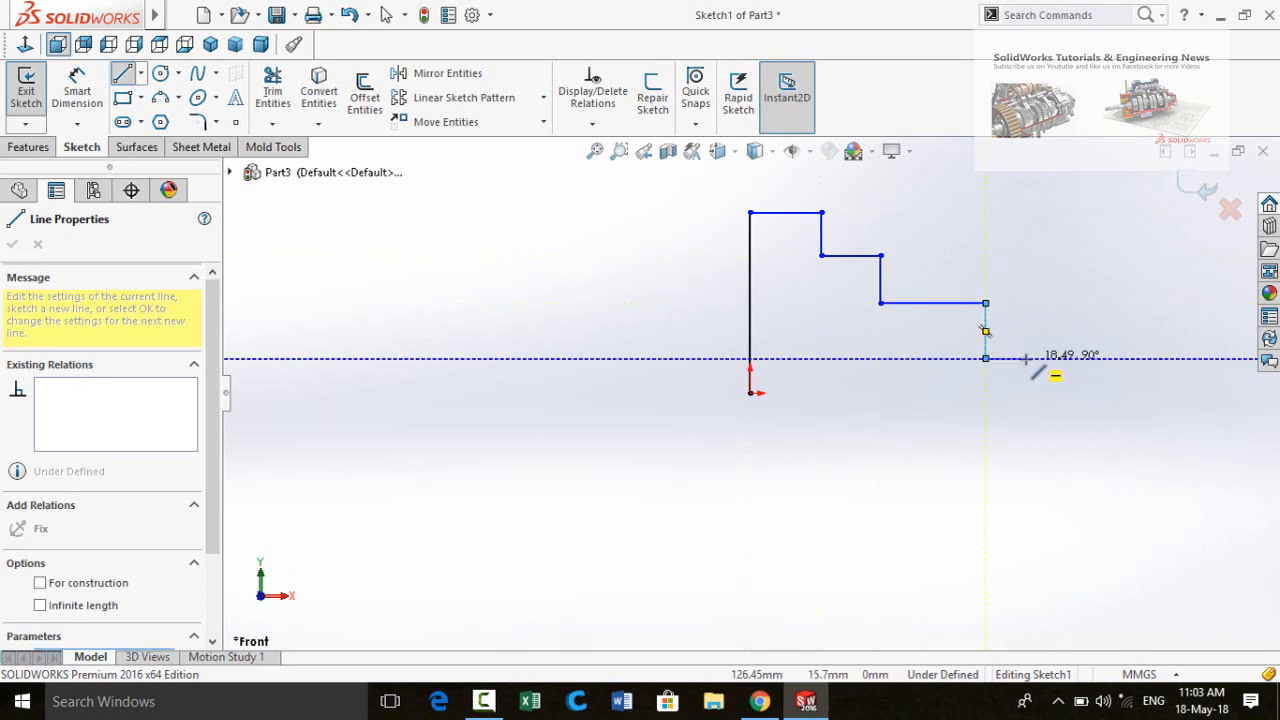
pyautogui.click(985, 358)
pyautogui.click(1025, 358)
pyautogui.click(1025, 392)
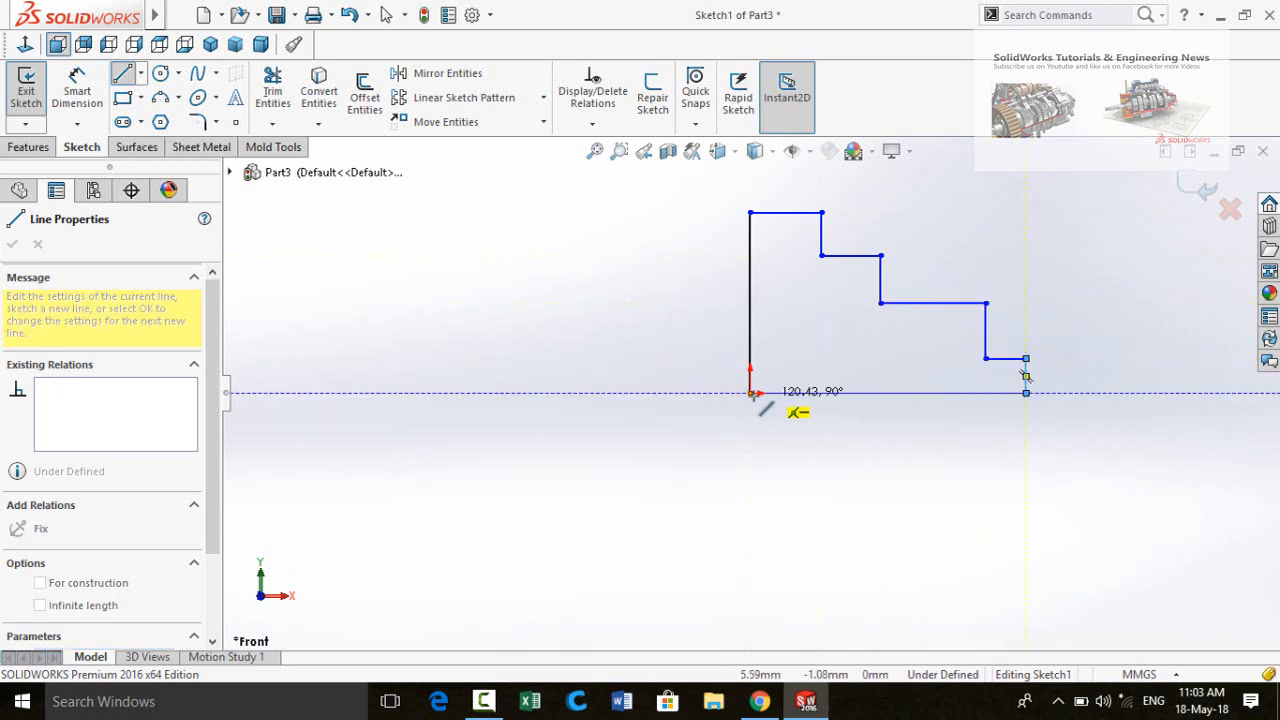
pyautogui.click(752, 393)
pyautogui.scroll(-2, 883, 433)
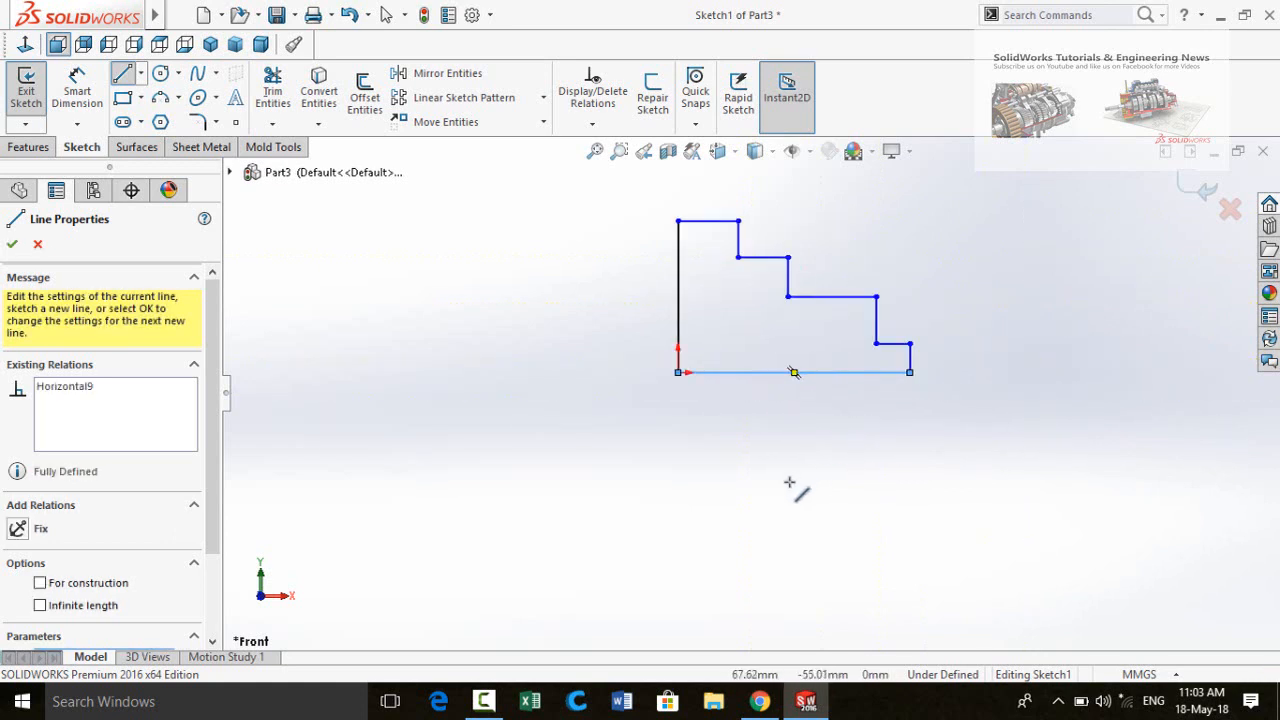
pyautogui.press('Escape')
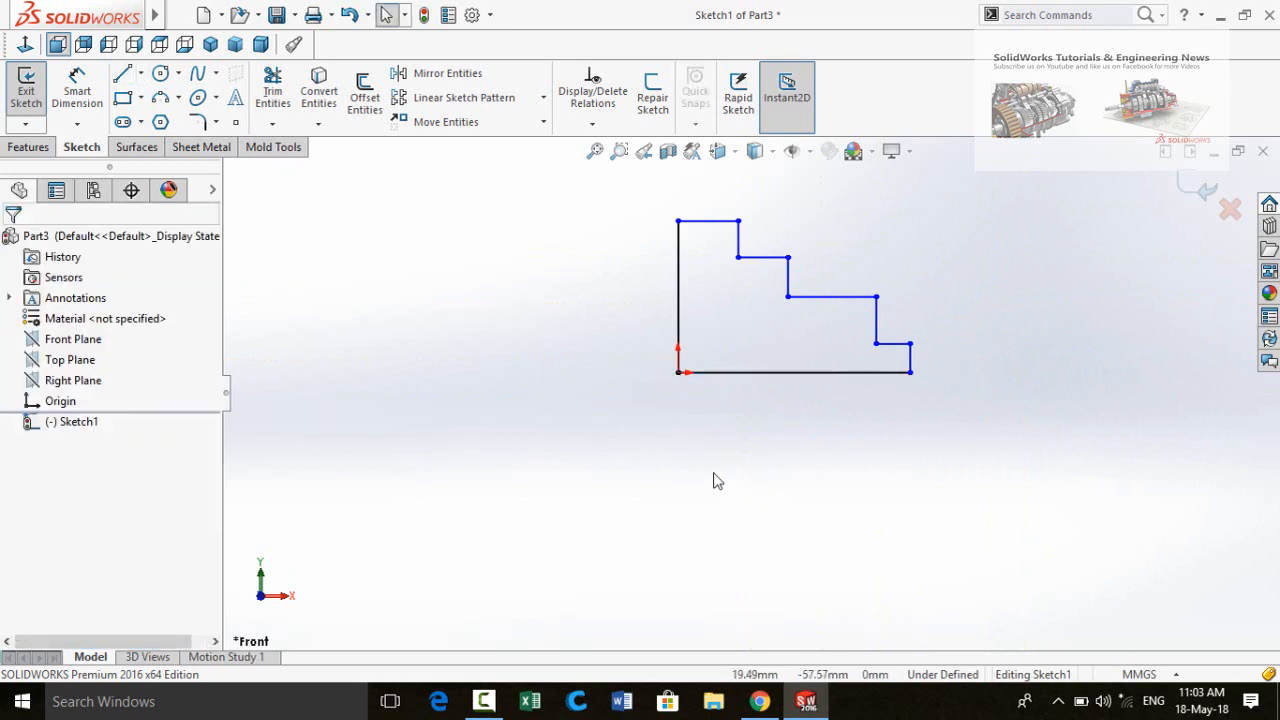
# Extrude the staircase profile 50 mm from the sketch plane with a Blind end condition.
pyautogui.moveTo(717, 481)
pyautogui.mouseDown(button='middle')
pyautogui.moveTo(680, 451)
pyautogui.moveTo(806, 480)
pyautogui.moveTo(774, 466)
pyautogui.moveTo(748, 514)
pyautogui.mouseUp(button='middle')
pyautogui.click(29, 147)
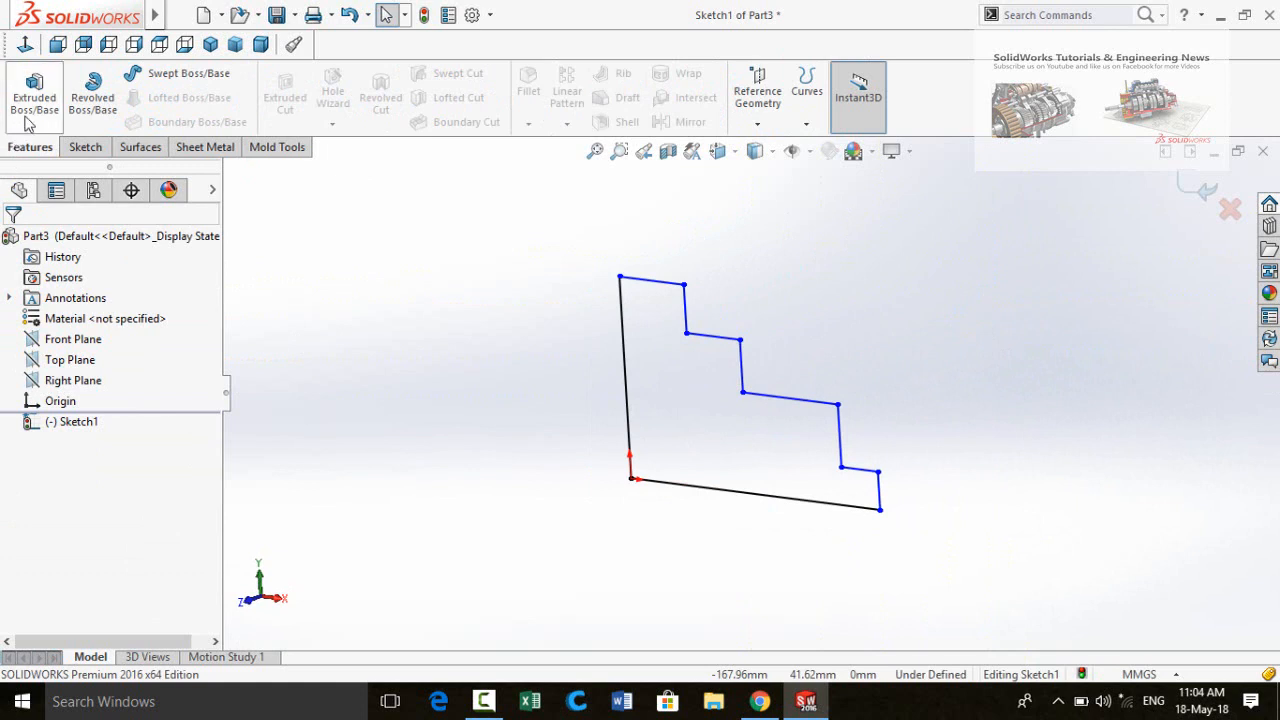
pyautogui.click(33, 95)
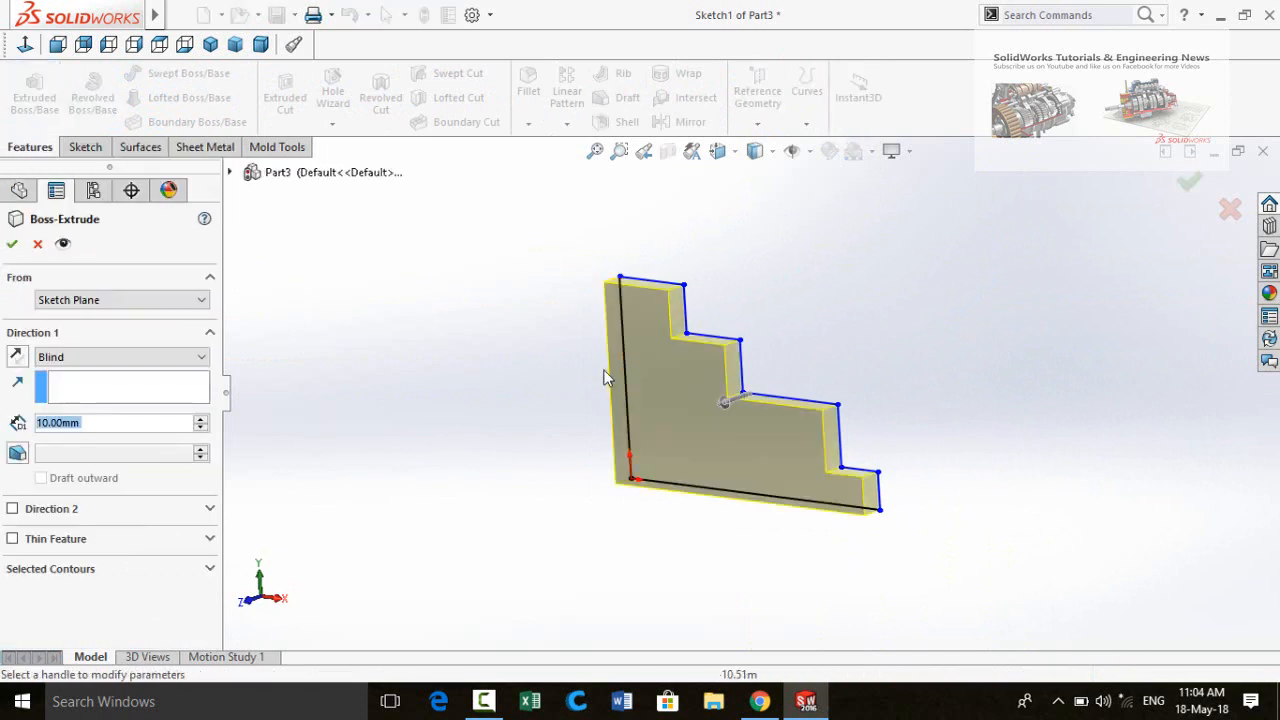
pyautogui.moveTo(505, 337); pyautogui.dragTo(703, 497, button='middle')
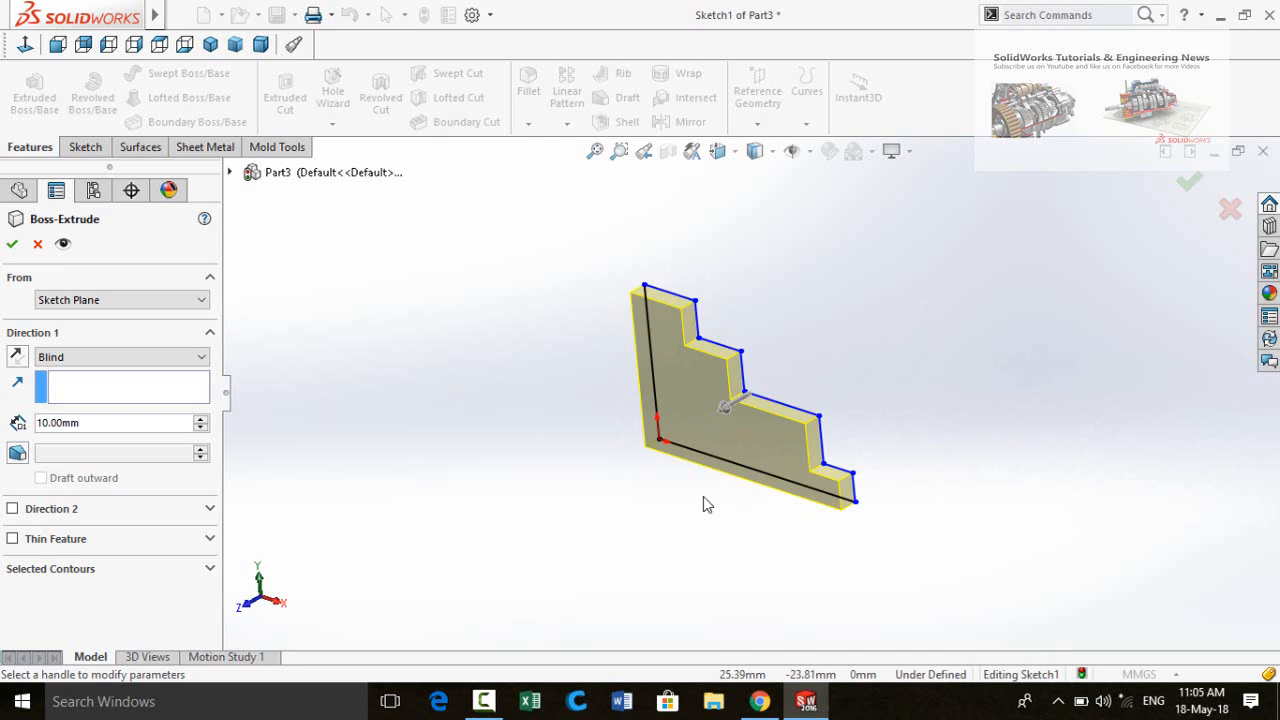
pyautogui.moveTo(597, 436); pyautogui.dragTo(625, 440, button='middle')
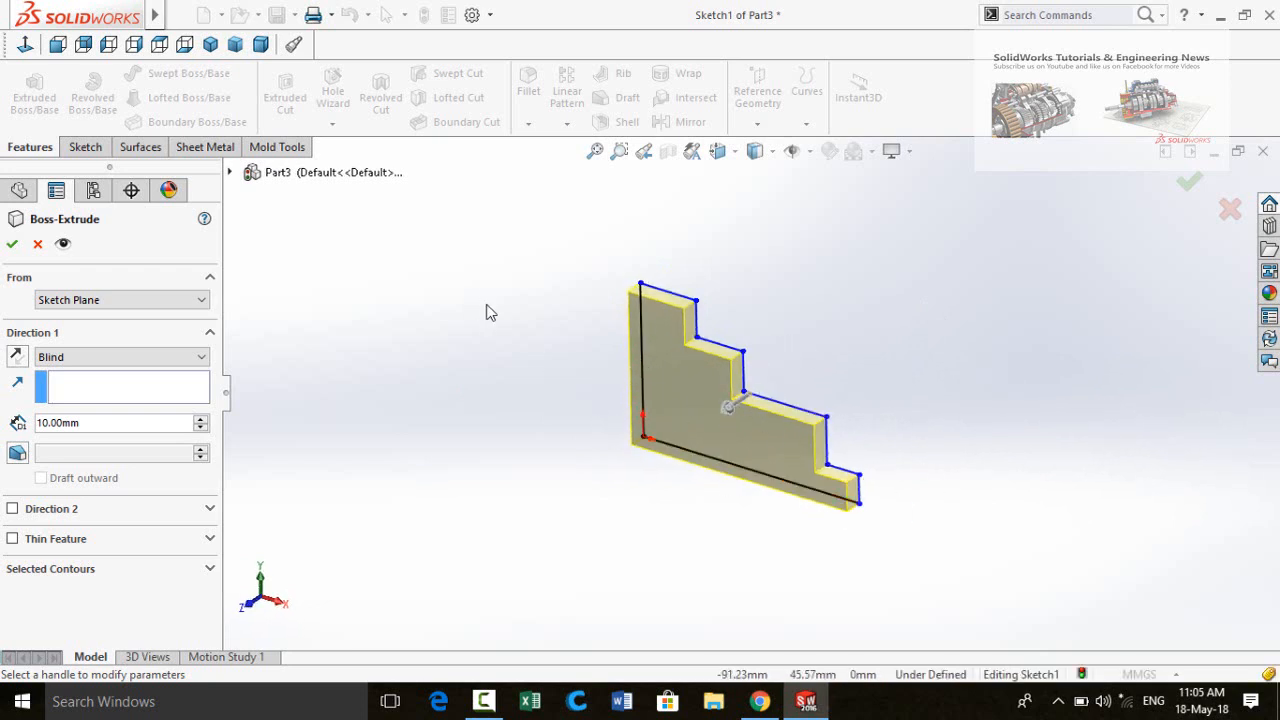
pyautogui.moveTo(568, 398)
pyautogui.mouseDown(button='middle')
pyautogui.moveTo(554, 380)
pyautogui.moveTo(580, 414)
pyautogui.mouseUp(button='middle')
pyautogui.click(200, 419)
pyautogui.click(200, 419)
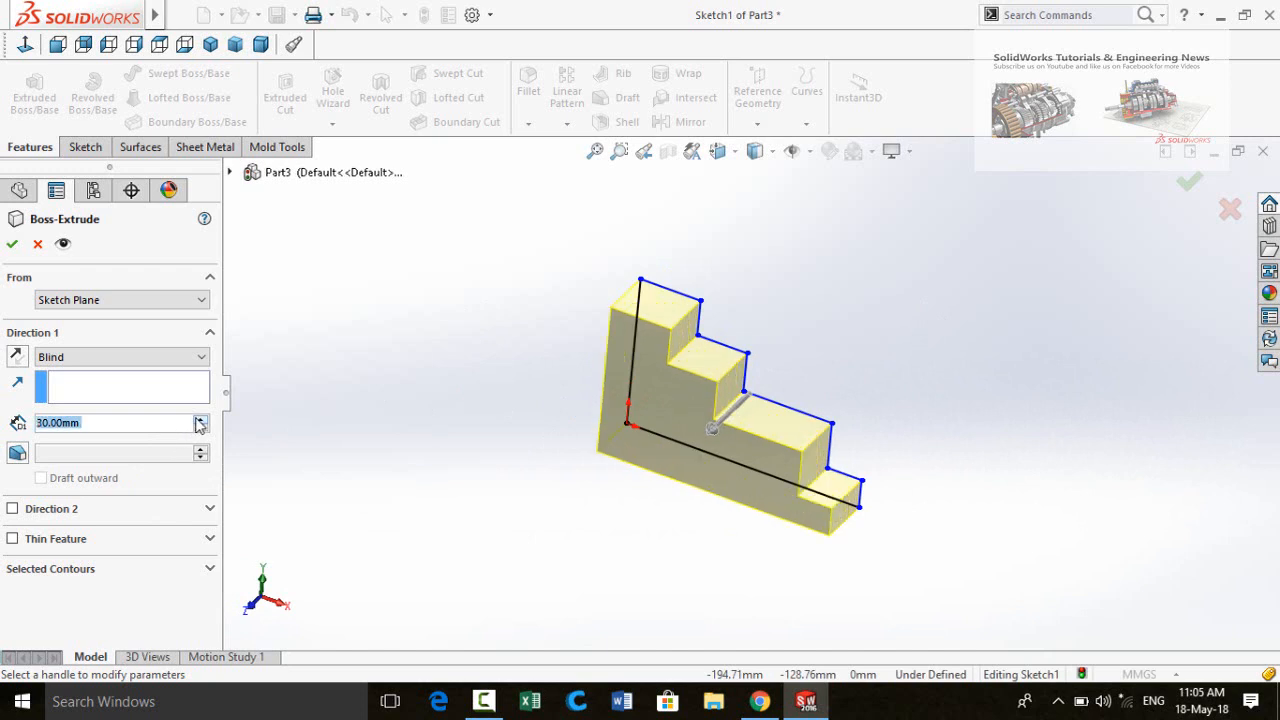
pyautogui.click(200, 419)
pyautogui.click(200, 419)
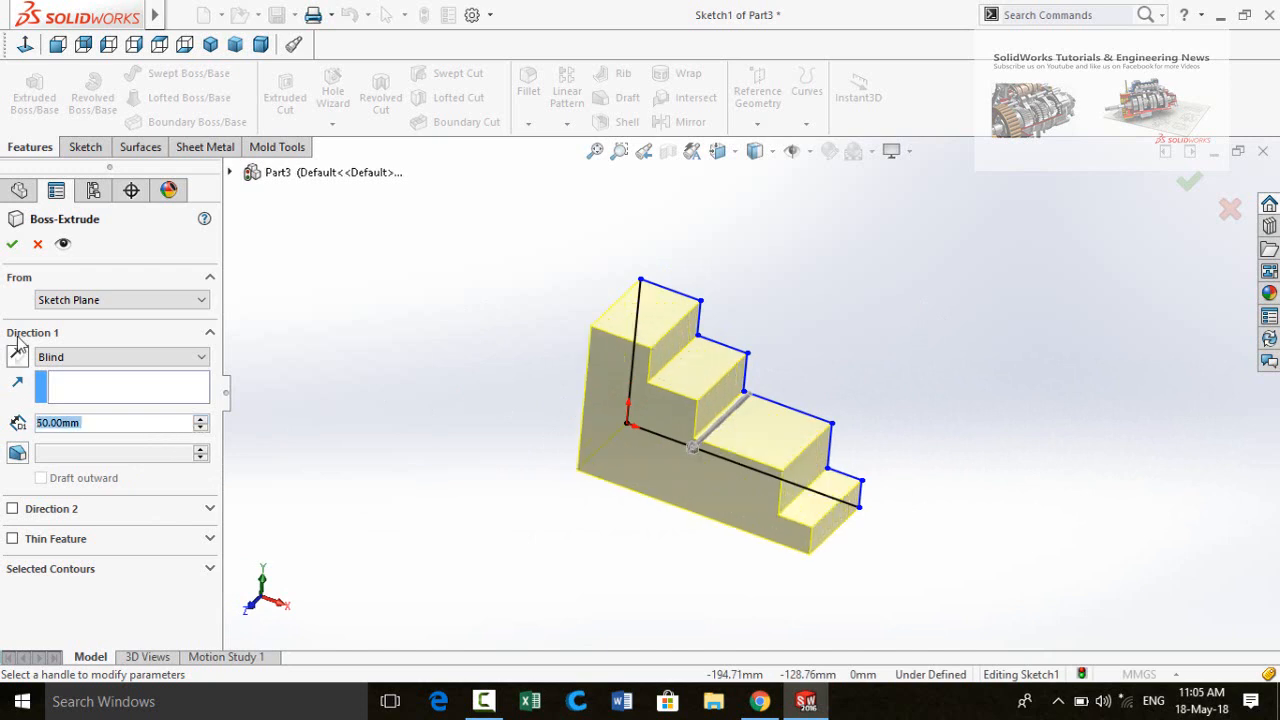
pyautogui.click(12, 248)
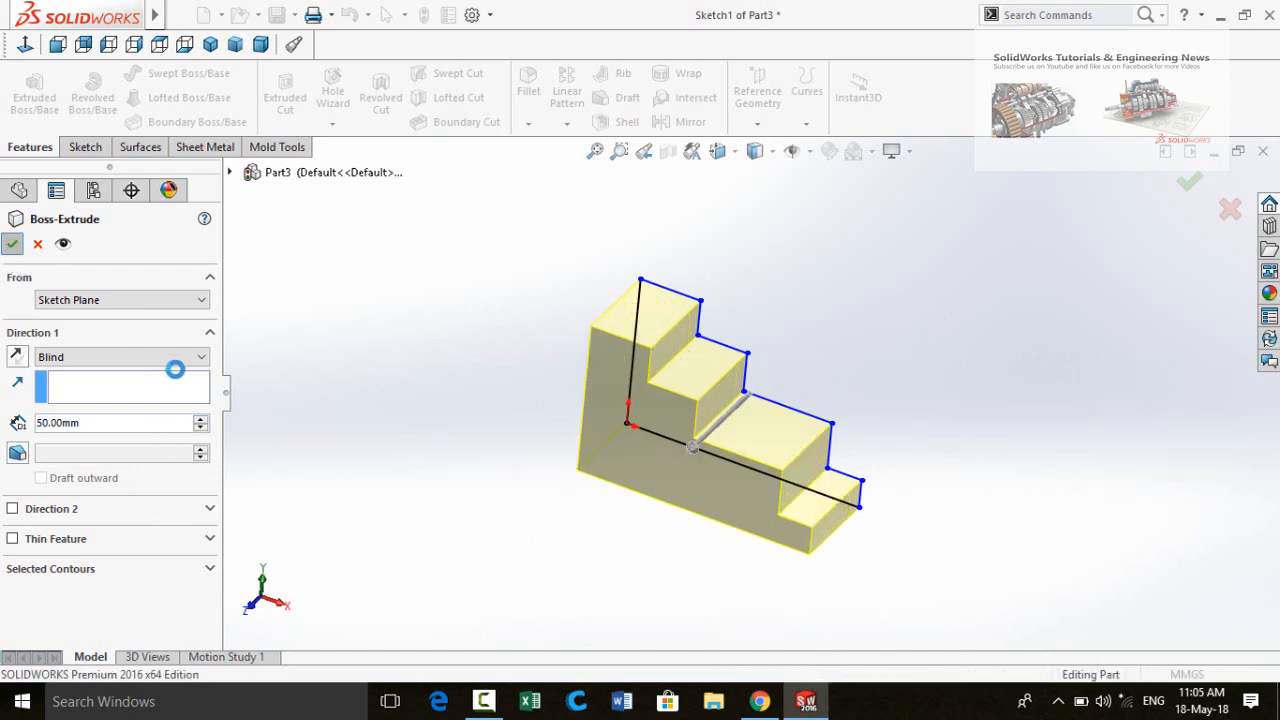
pyautogui.click(398, 400)
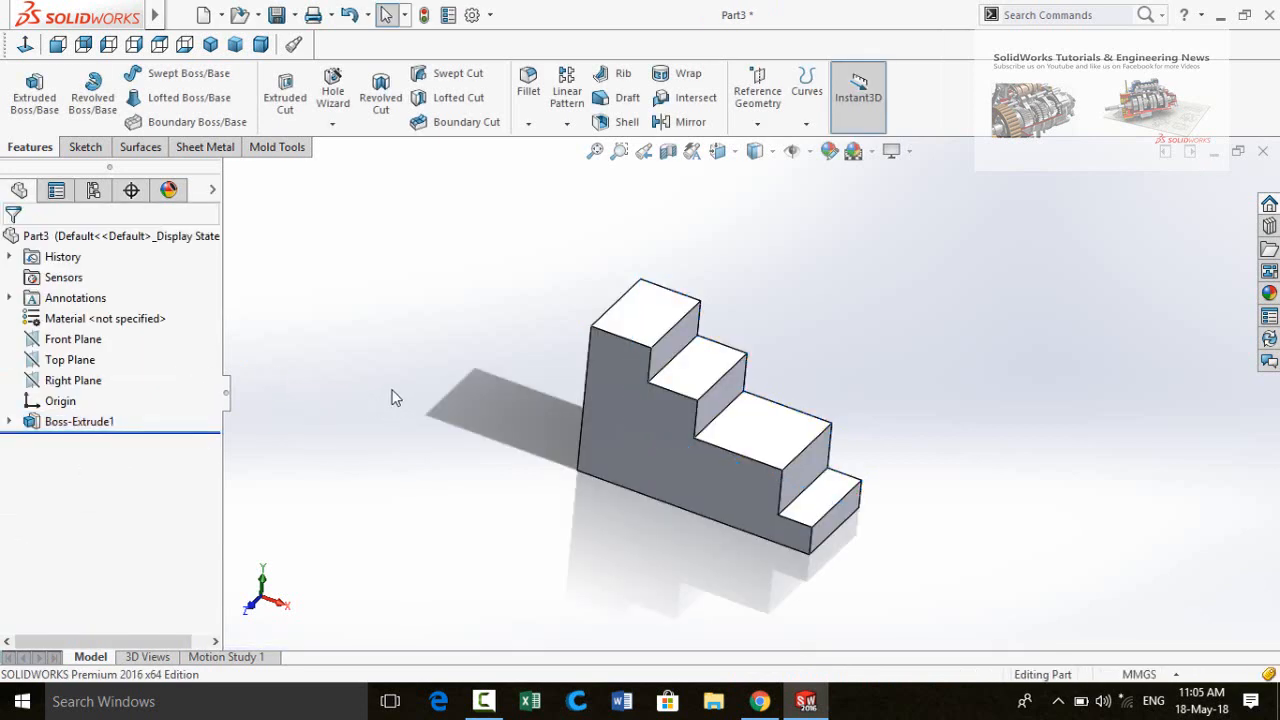
# Start Convert to Sheet Metal and pick the staircase's bottom face as the fixed face.
pyautogui.moveTo(391, 389); pyautogui.dragTo(229, 190, button='middle')
pyautogui.click(205, 148)
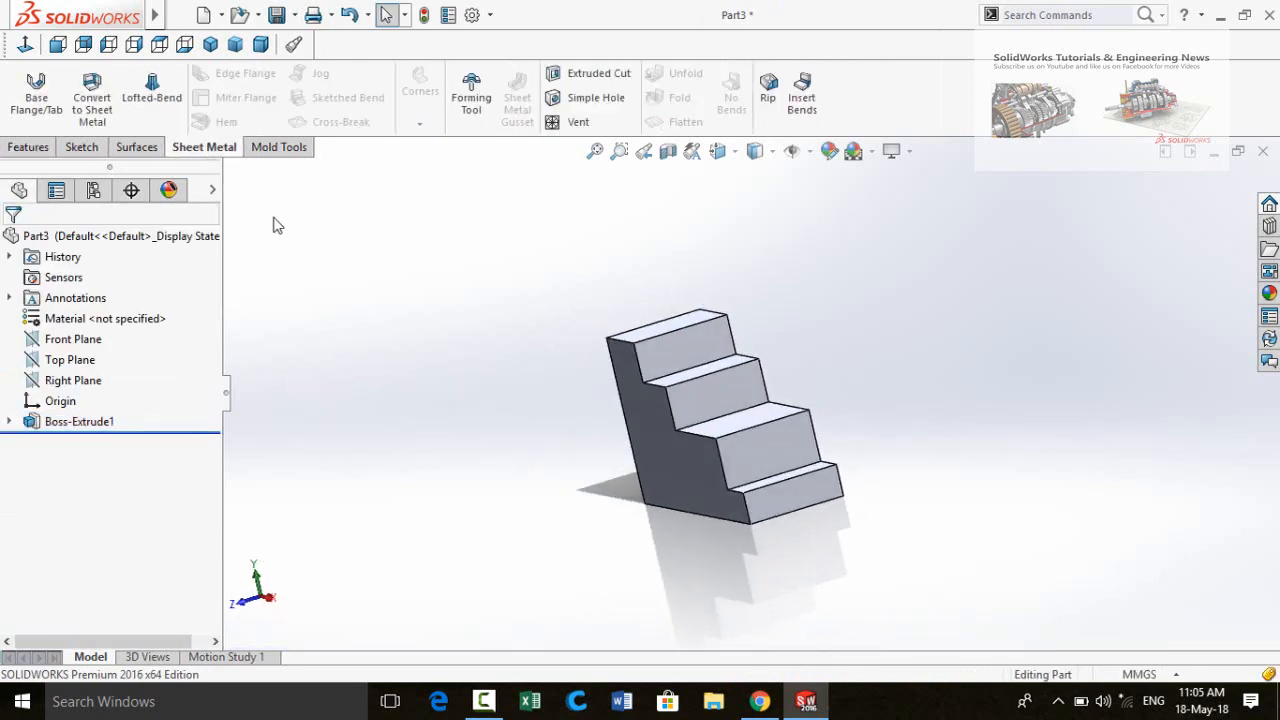
pyautogui.click(95, 110)
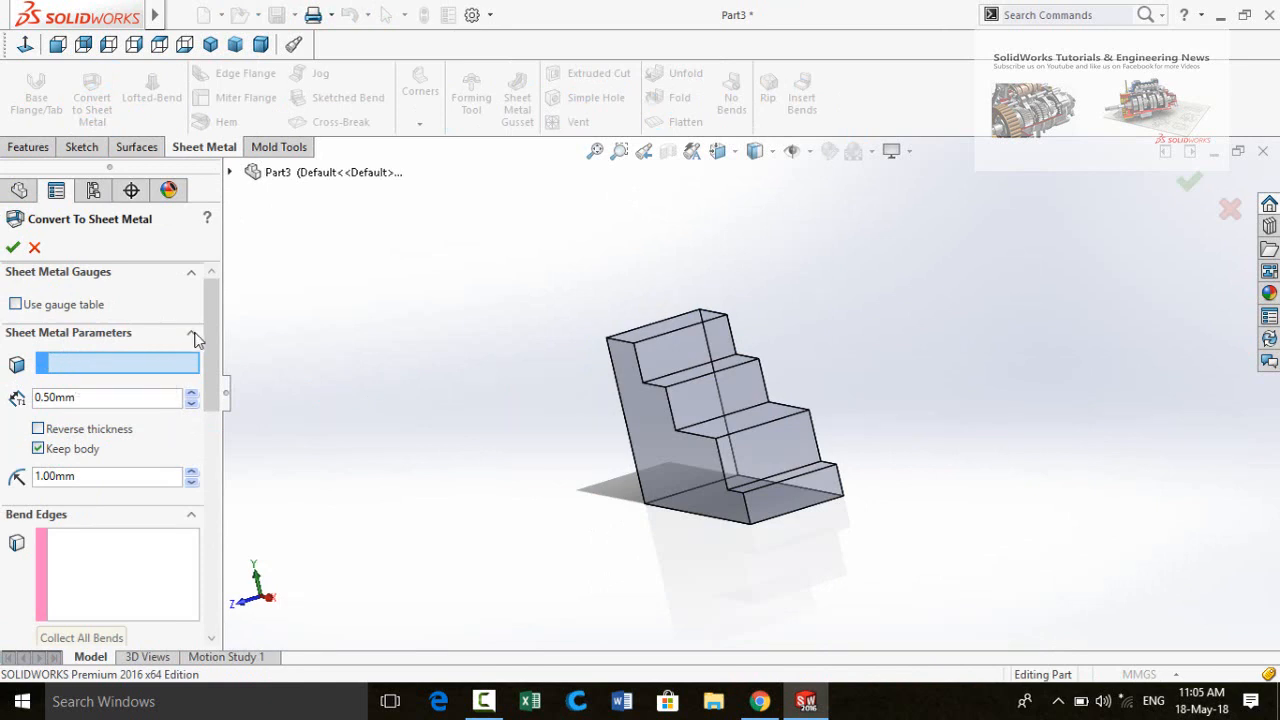
pyautogui.moveTo(206, 343); pyautogui.dragTo(164, 347)
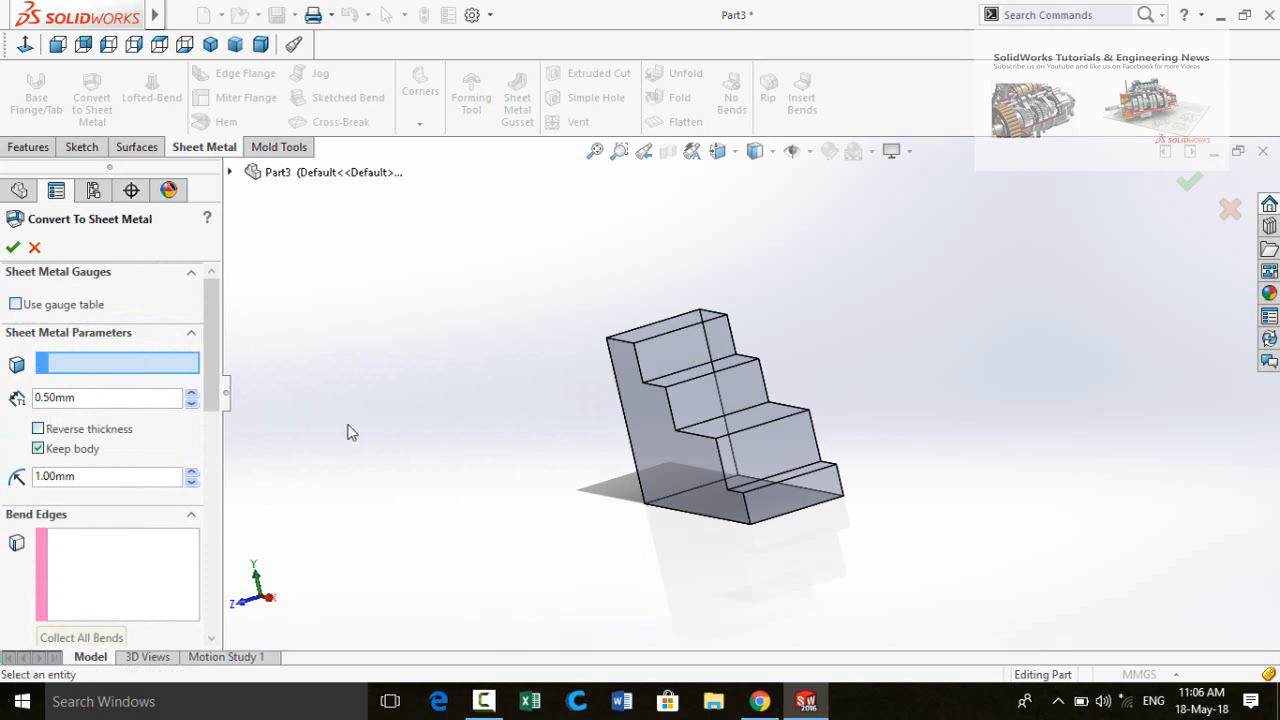
pyautogui.moveTo(615, 515); pyautogui.dragTo(669, 416, button='middle')
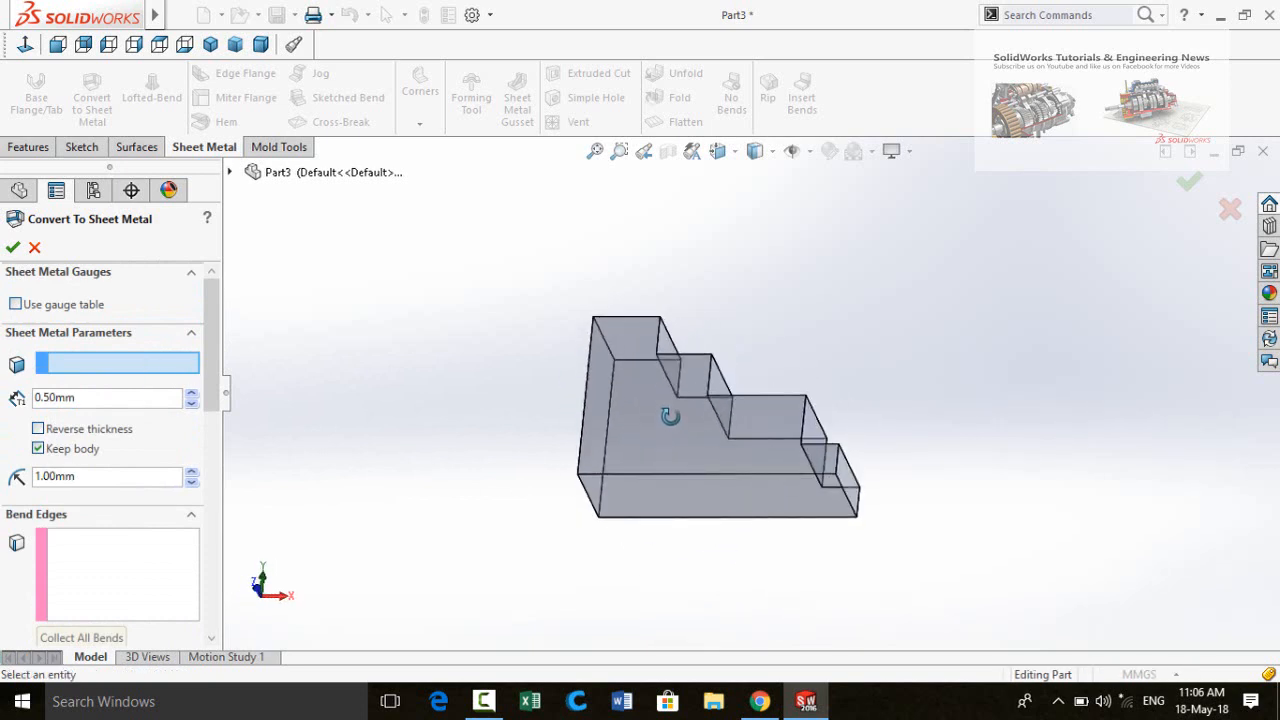
pyautogui.click(669, 492)
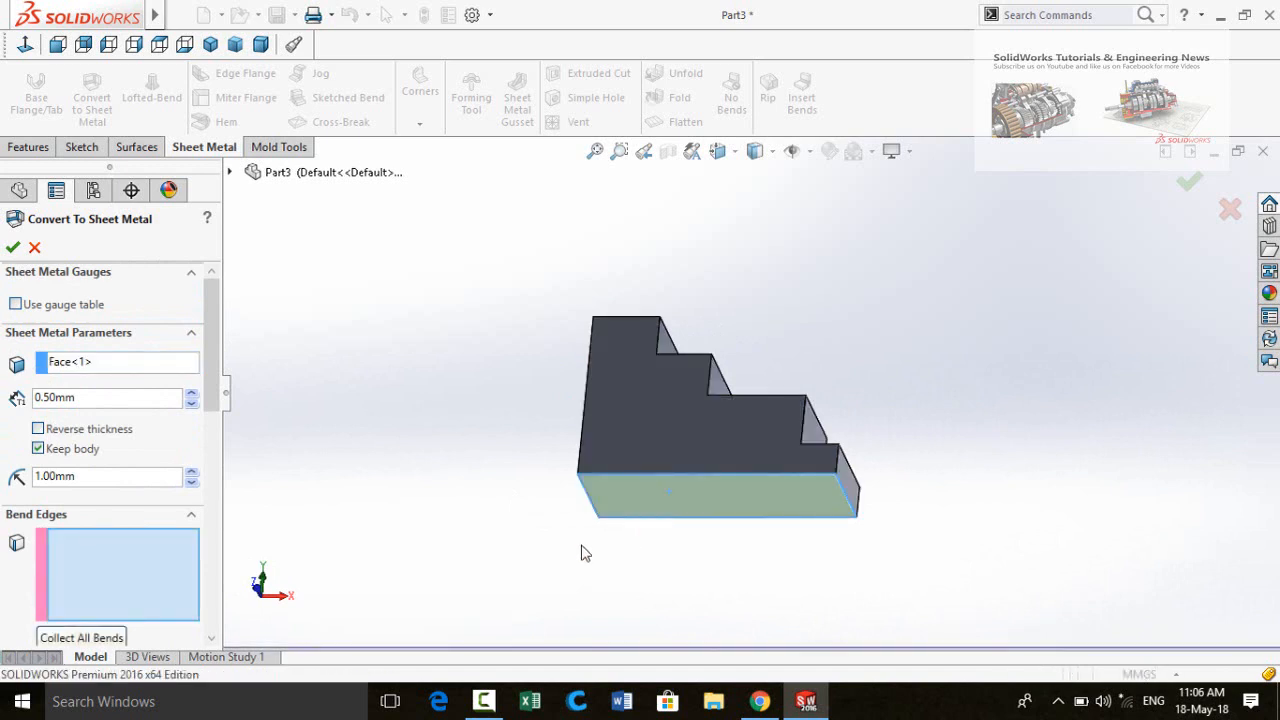
# Turn off keeping the original body and set the sheet thickness to 0.3 mm for the conversion.
pyautogui.moveTo(460, 377); pyautogui.dragTo(515, 464, button='middle')
pyautogui.moveTo(213, 360); pyautogui.dragTo(211, 389)
pyautogui.click(60, 380)
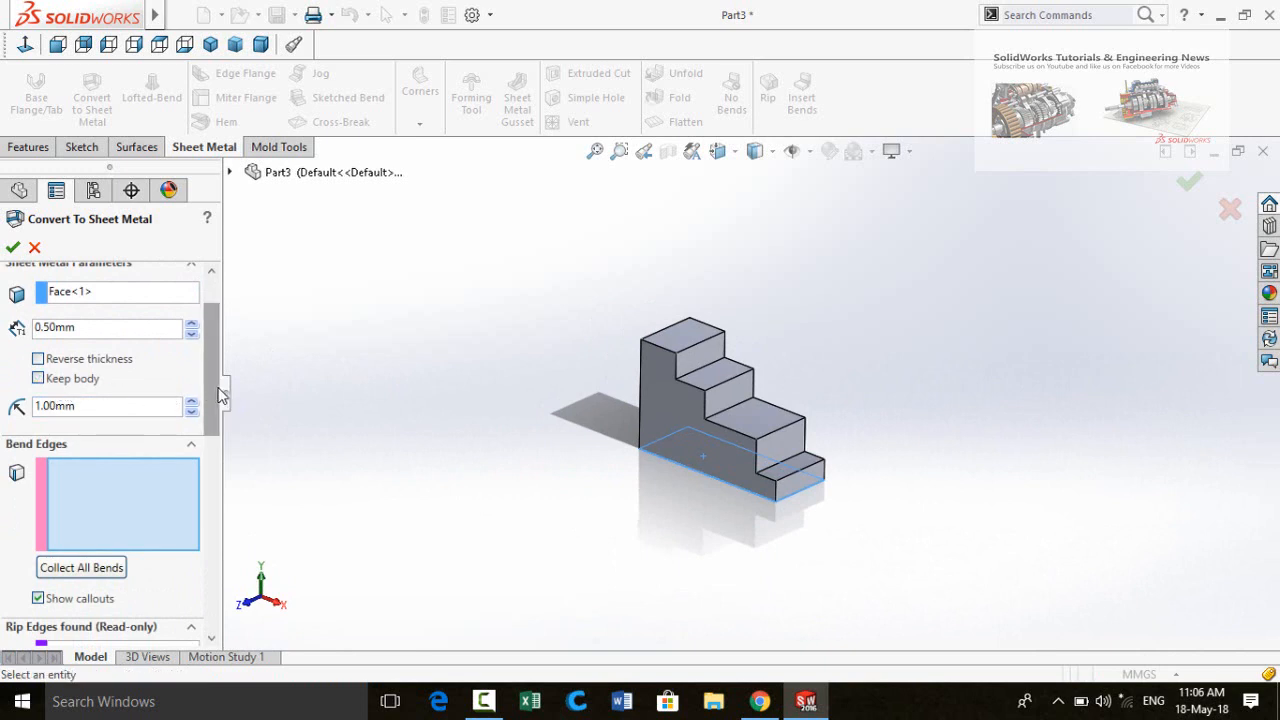
pyautogui.scroll(2, 211, 372)
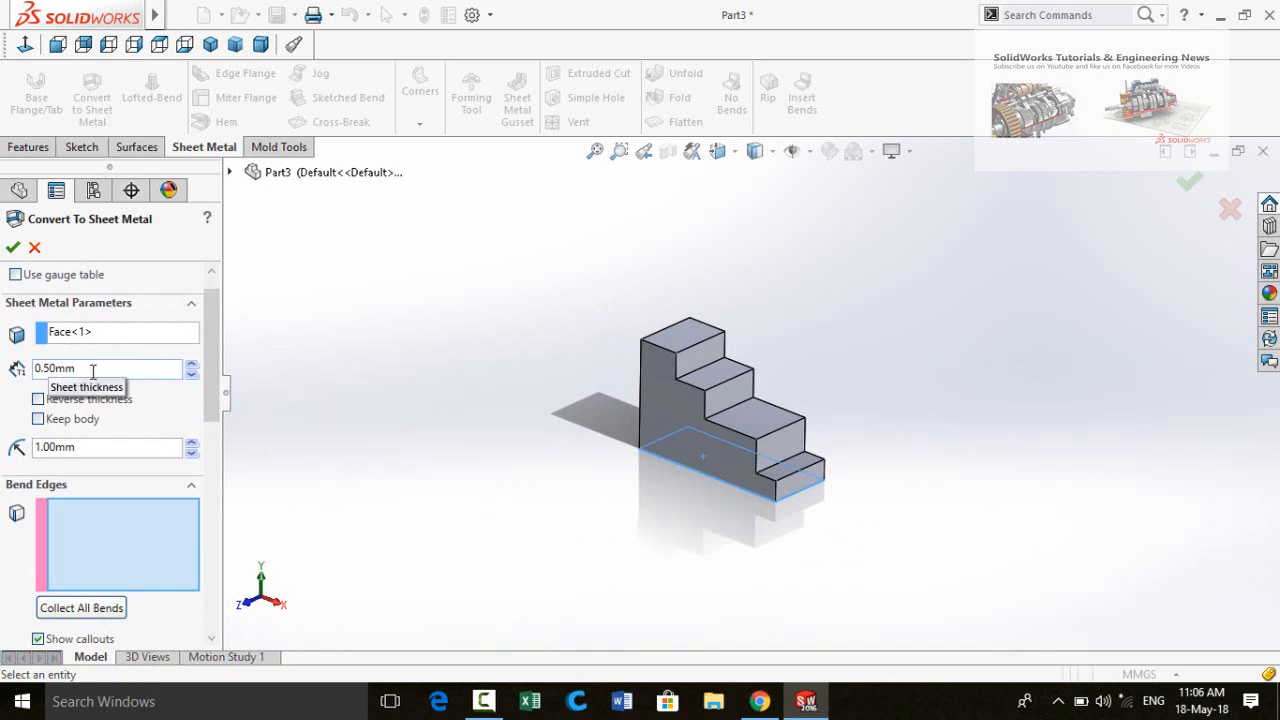
pyautogui.doubleClick(92, 369)
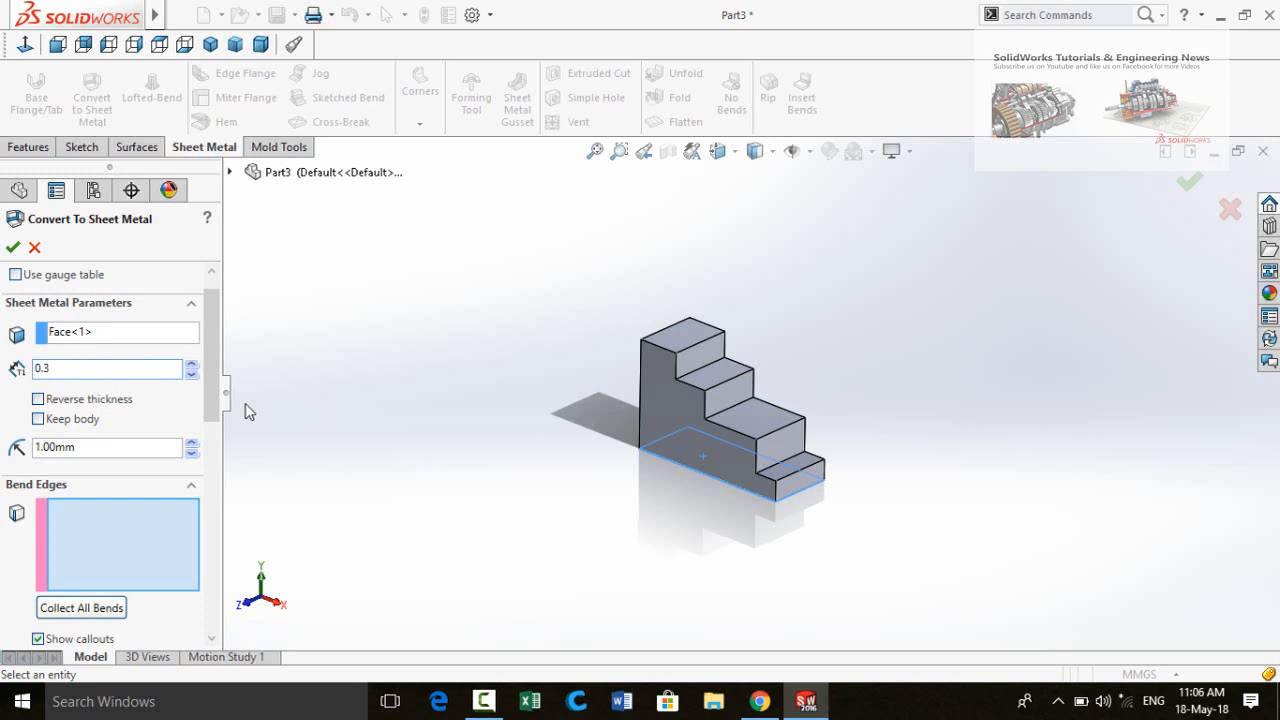
pyautogui.moveTo(212, 362); pyautogui.dragTo(205, 380)
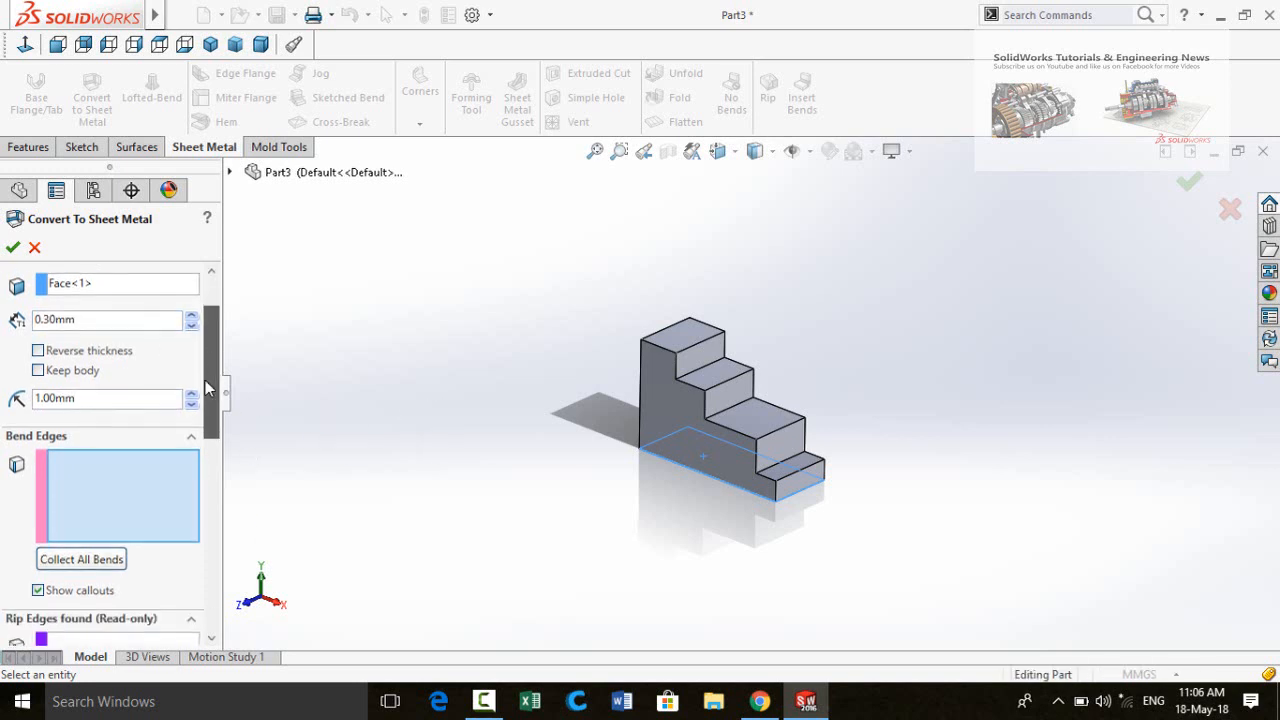
# Set the default bend radius to 1.5 mm and select the four edges around the fixed bottom face as bend edges.
pyautogui.doubleClick(92, 395)
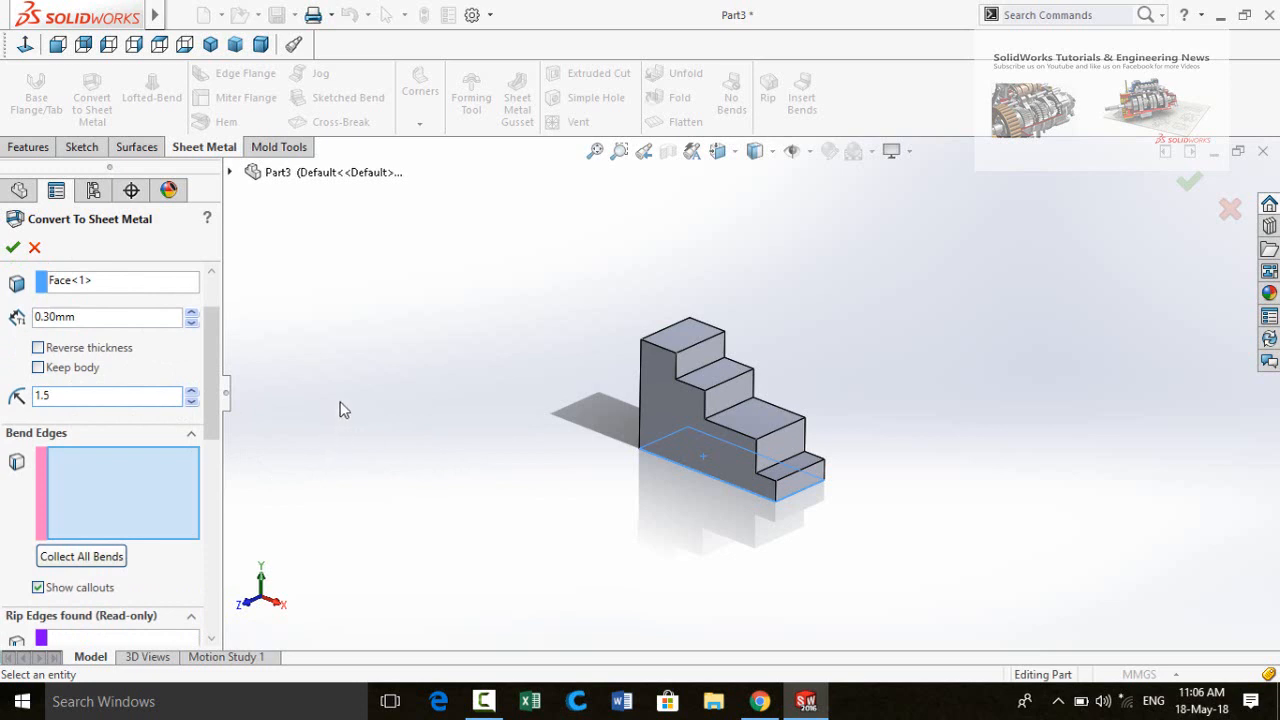
pyautogui.moveTo(219, 395)
pyautogui.mouseDown()
pyautogui.moveTo(215, 428)
pyautogui.moveTo(212, 410)
pyautogui.mouseUp()
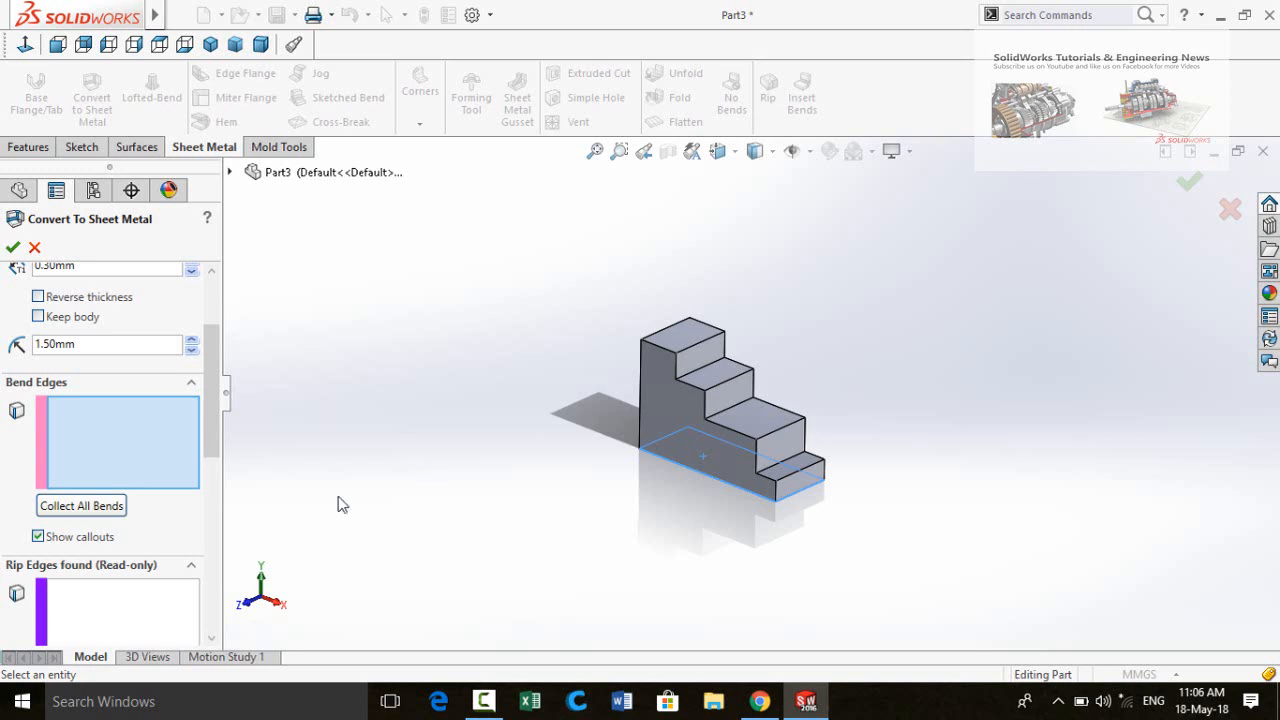
pyautogui.scroll(-6, 760, 550)
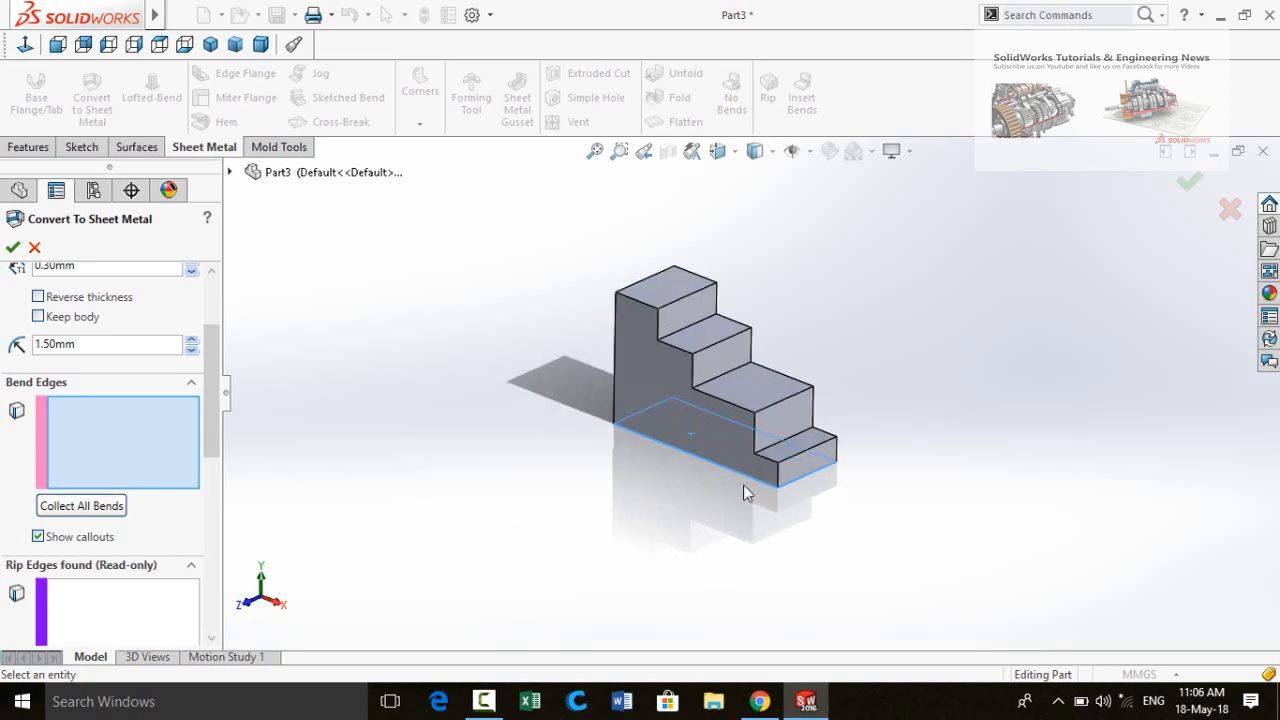
pyautogui.moveTo(661, 488); pyautogui.dragTo(576, 477, button='middle')
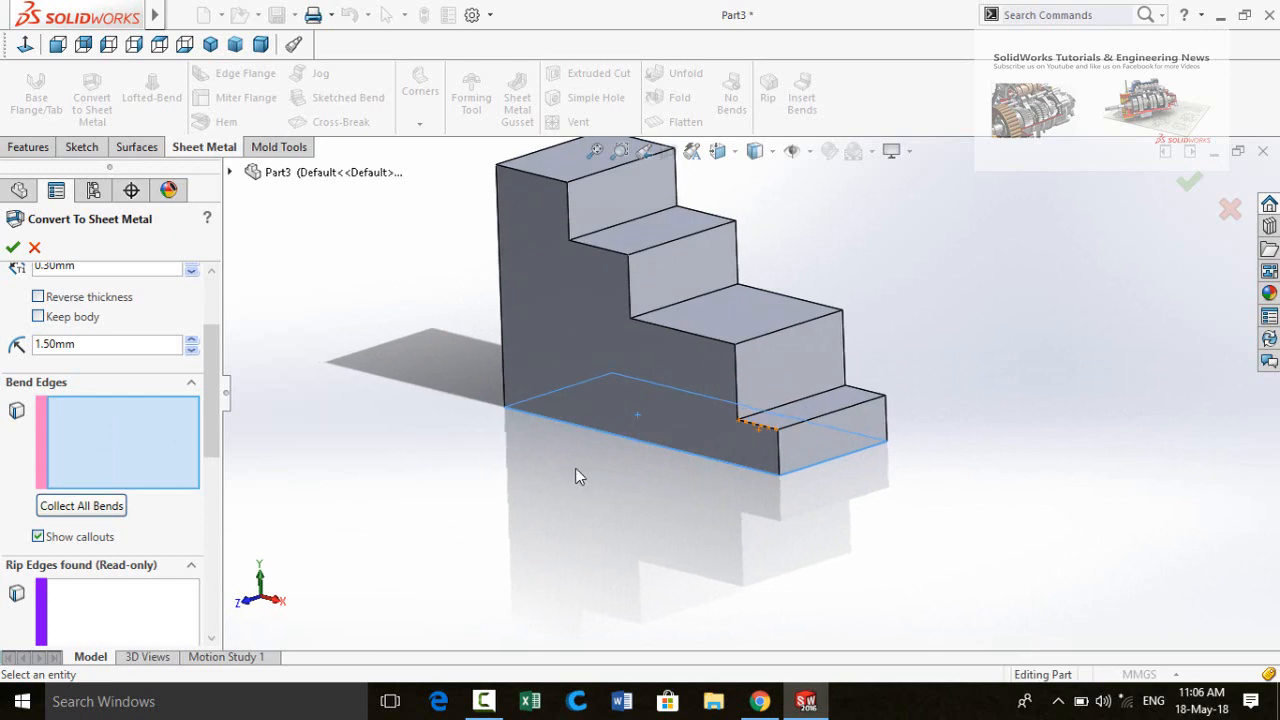
pyautogui.click(638, 448)
pyautogui.click(813, 463)
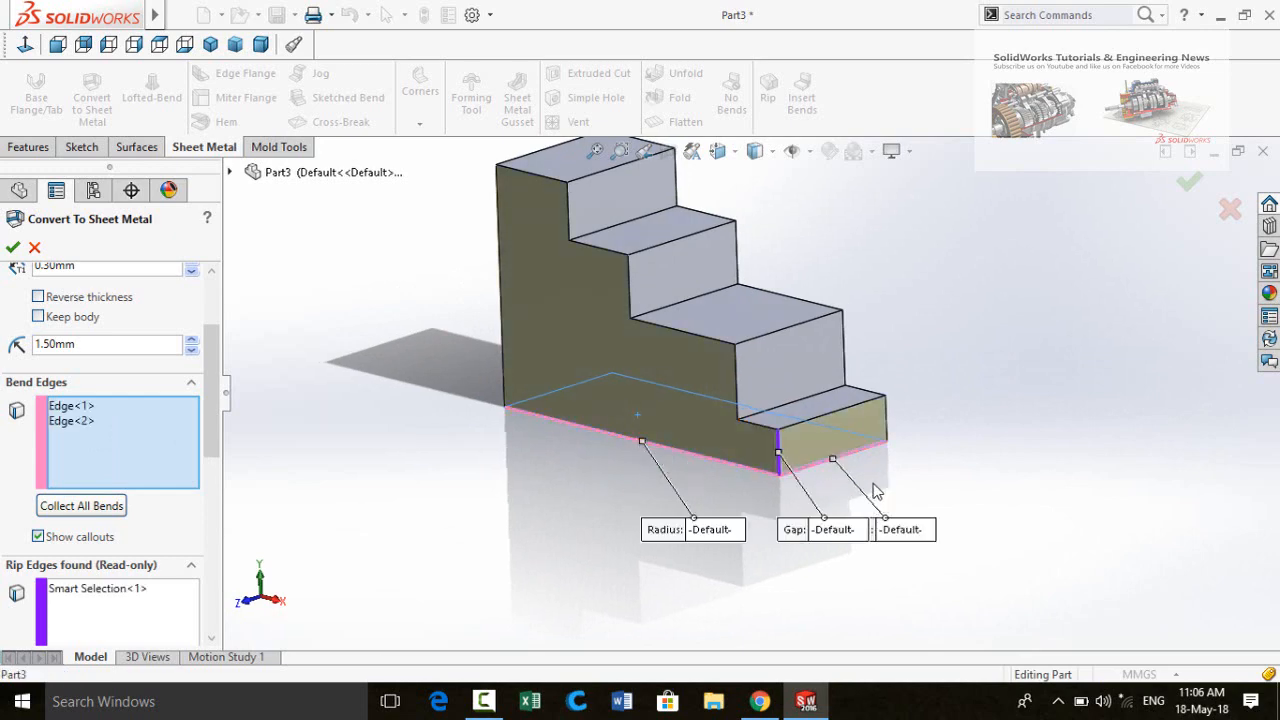
pyautogui.moveTo(813, 463); pyautogui.dragTo(779, 473, button='middle')
pyautogui.click(792, 419)
pyautogui.click(903, 410)
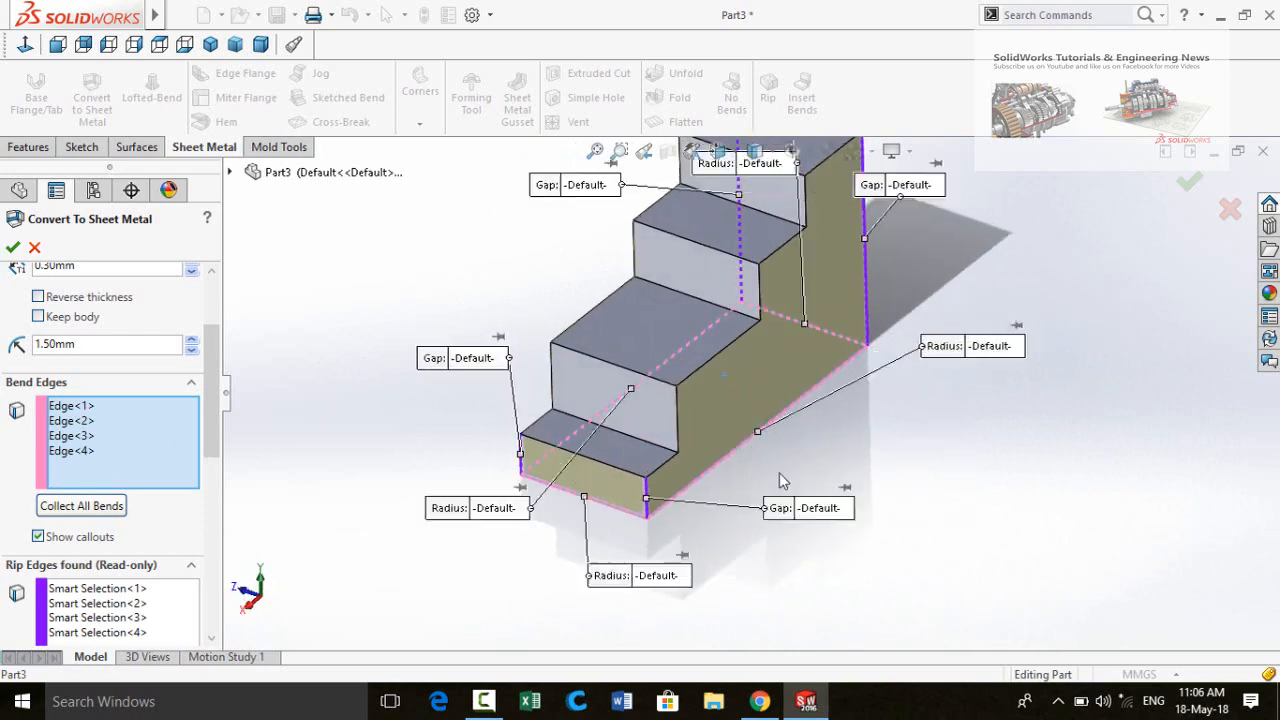
# Add the tread and riser edges along one stepped side face, up to the top step, as further bend edges.
pyautogui.click(665, 472)
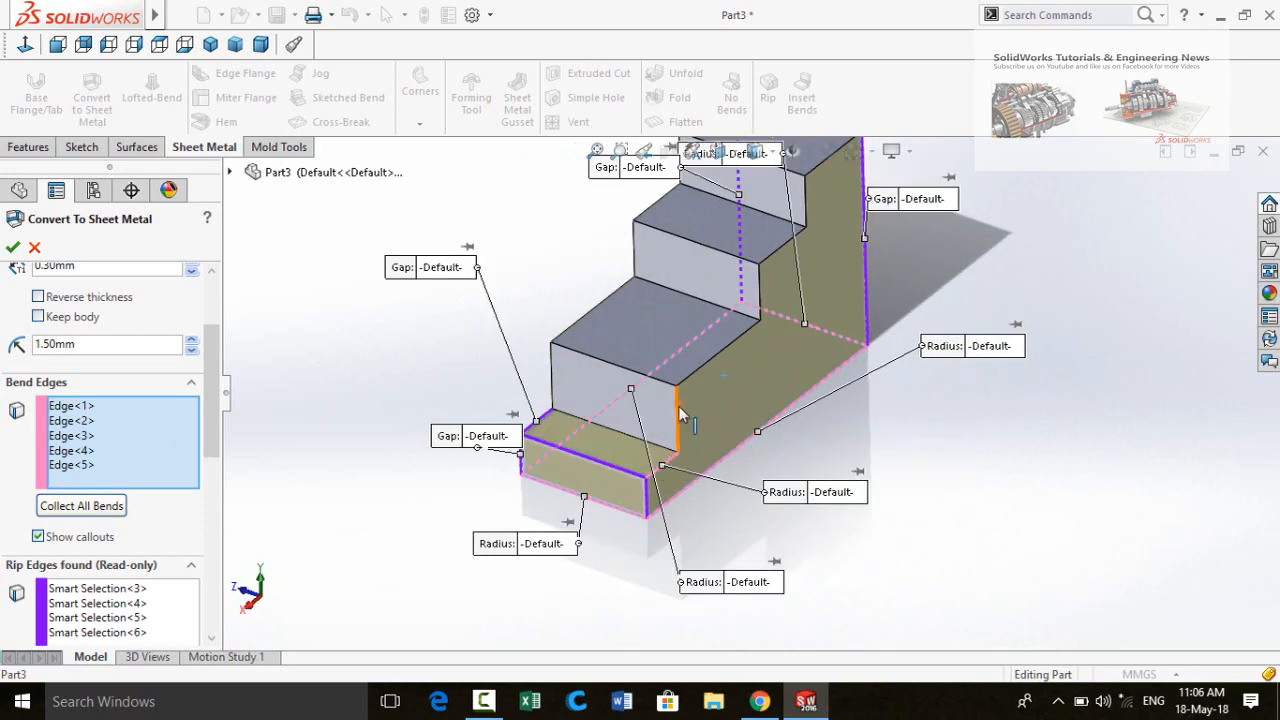
pyautogui.click(679, 409)
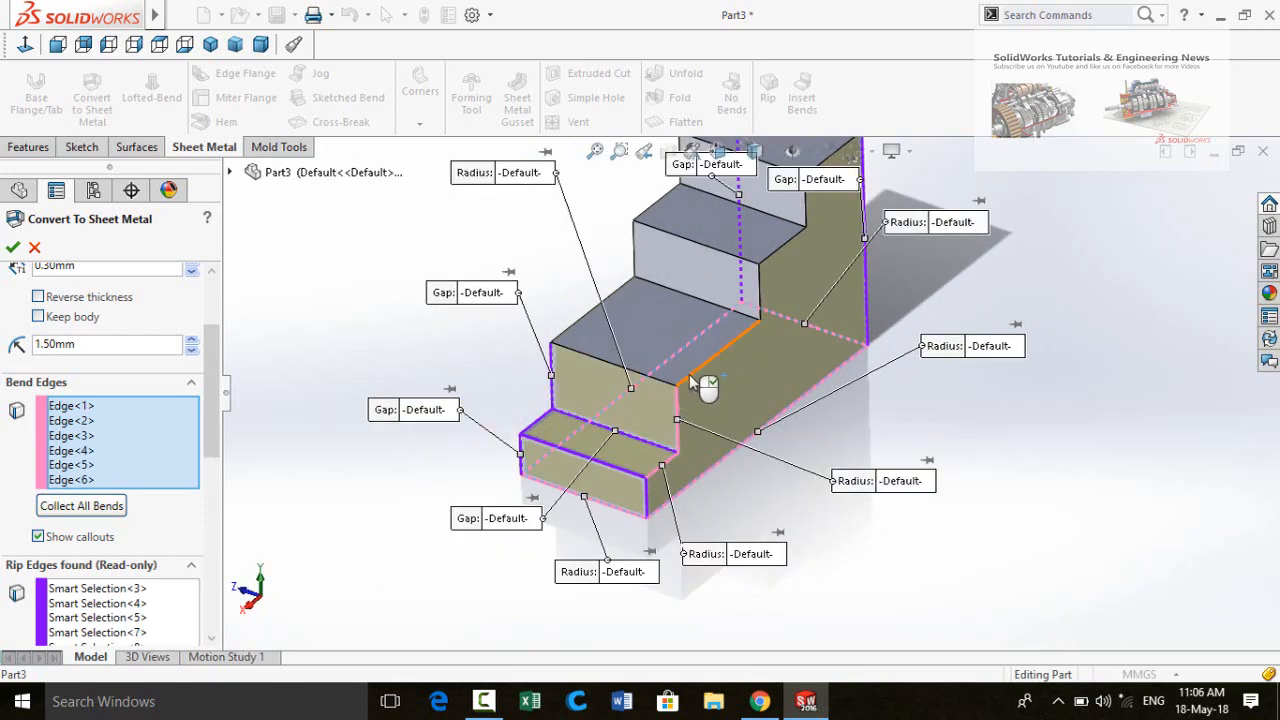
pyautogui.click(689, 376)
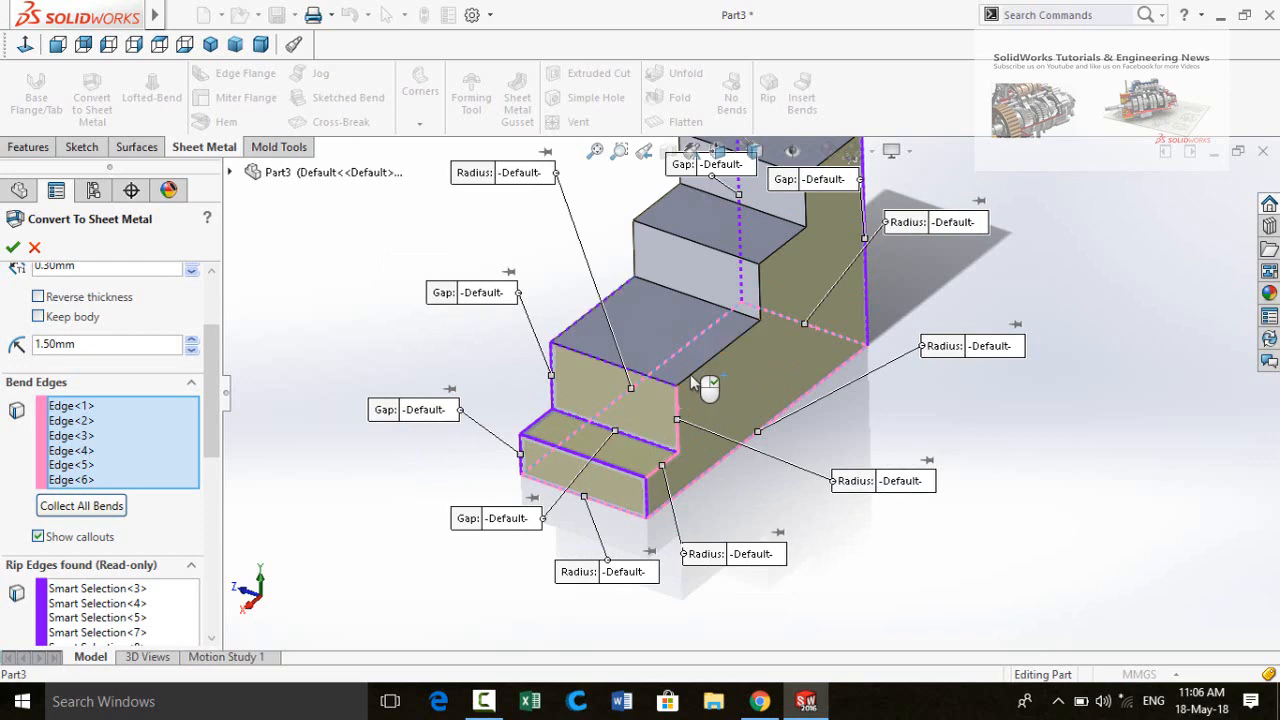
pyautogui.click(760, 285)
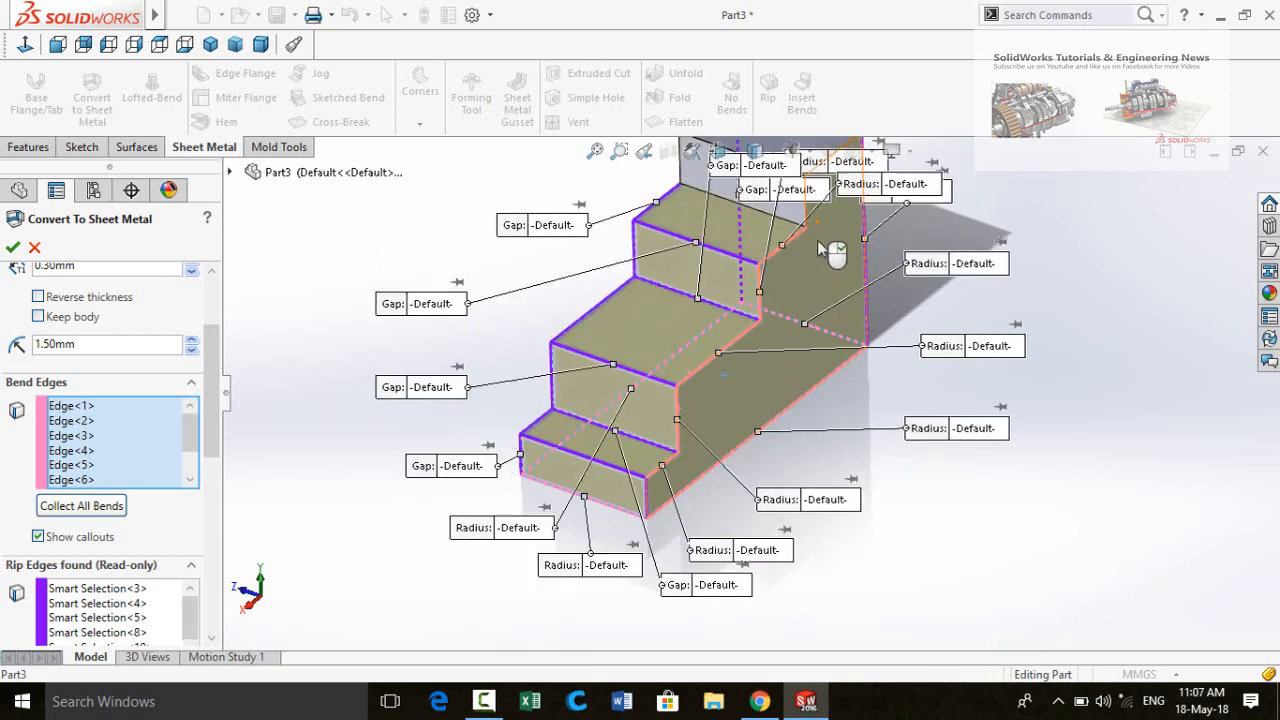
pyautogui.scroll(-3, 817, 243)
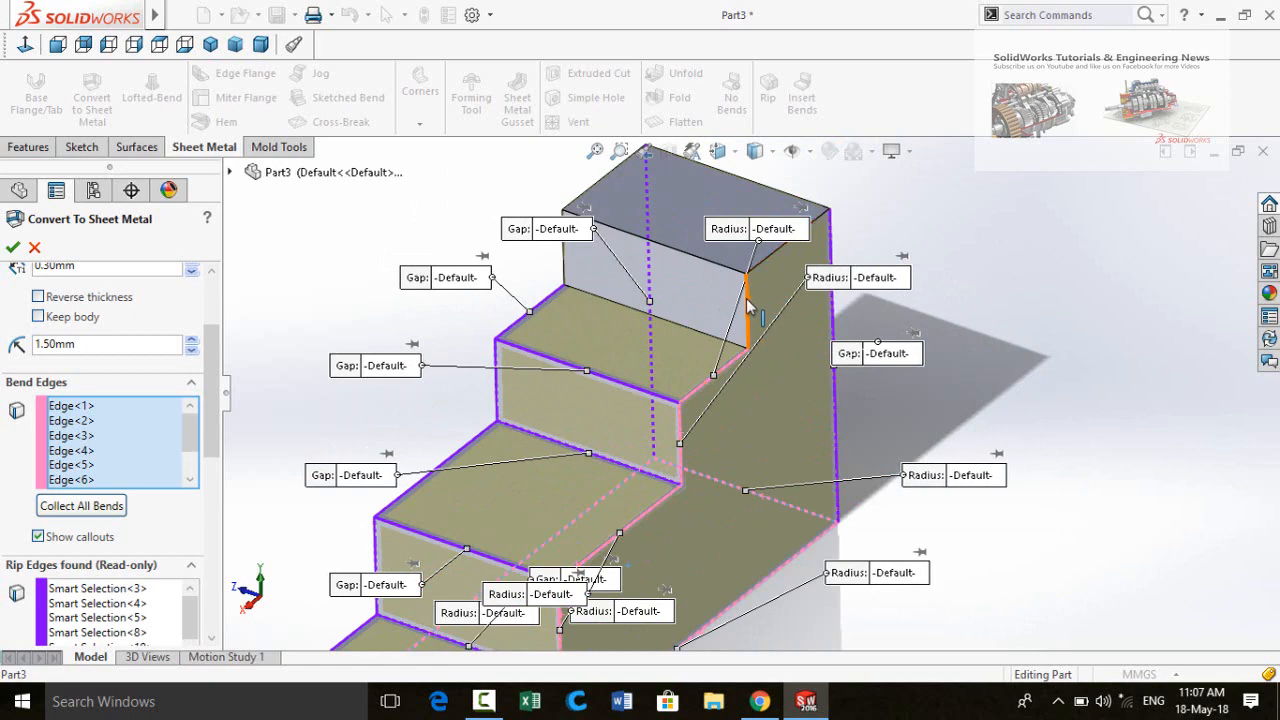
pyautogui.click(768, 288)
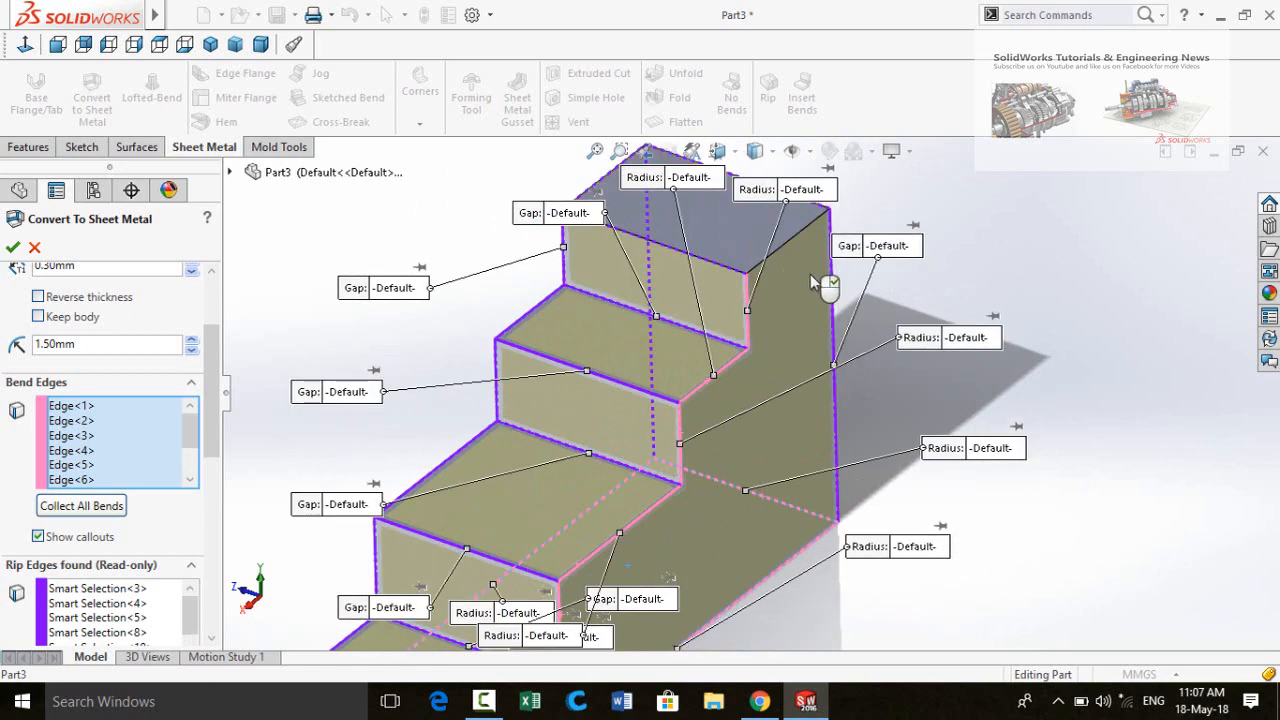
pyautogui.scroll(5, 722, 347)
pyautogui.moveTo(549, 476); pyautogui.dragTo(394, 403, button='middle')
pyautogui.scroll(-1, 700, 481)
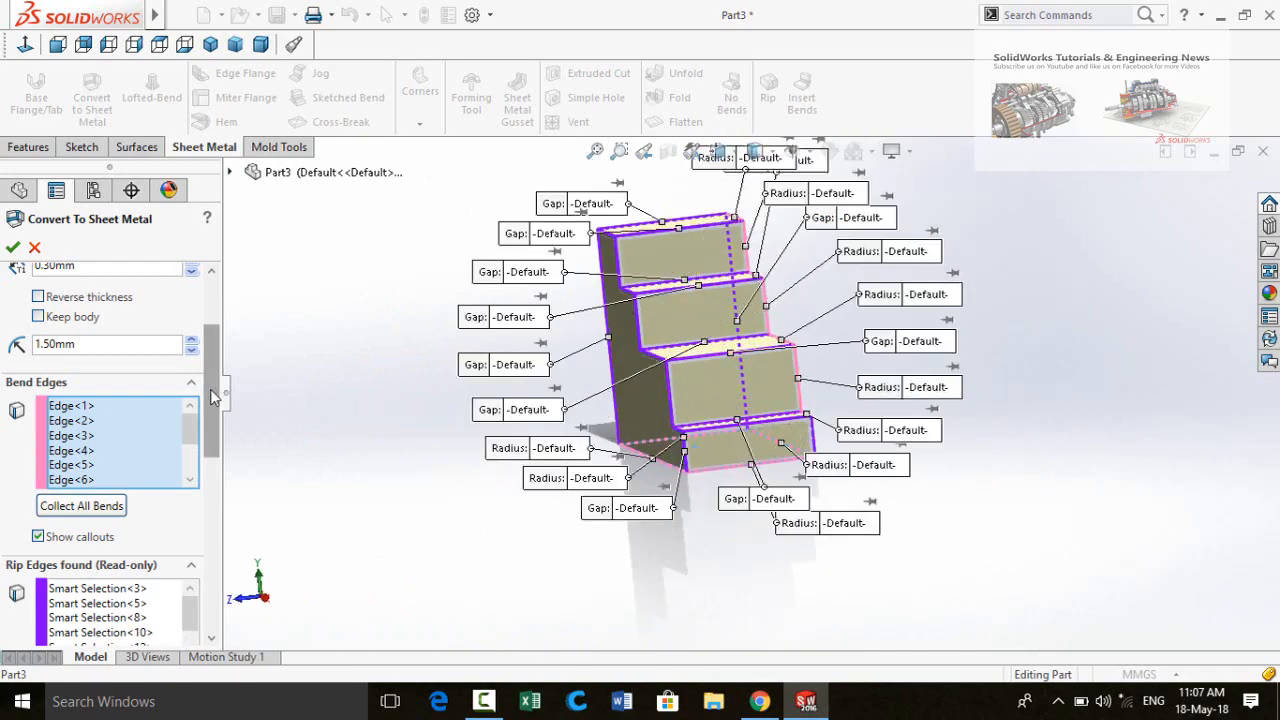
# Set the default gap for all rips to 3 mm and complete the sheet metal conversion.
pyautogui.moveTo(210, 389); pyautogui.dragTo(197, 463)
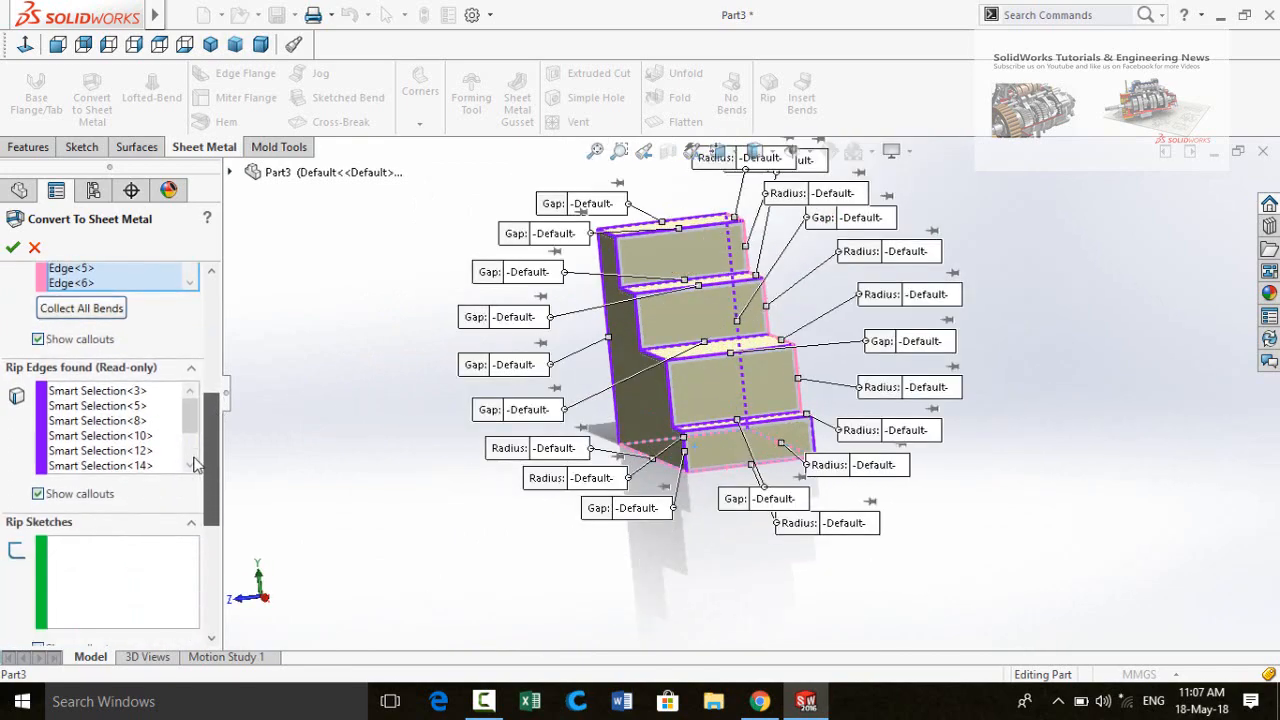
pyautogui.scroll(-4, 191, 484)
pyautogui.scroll(3, 189, 477)
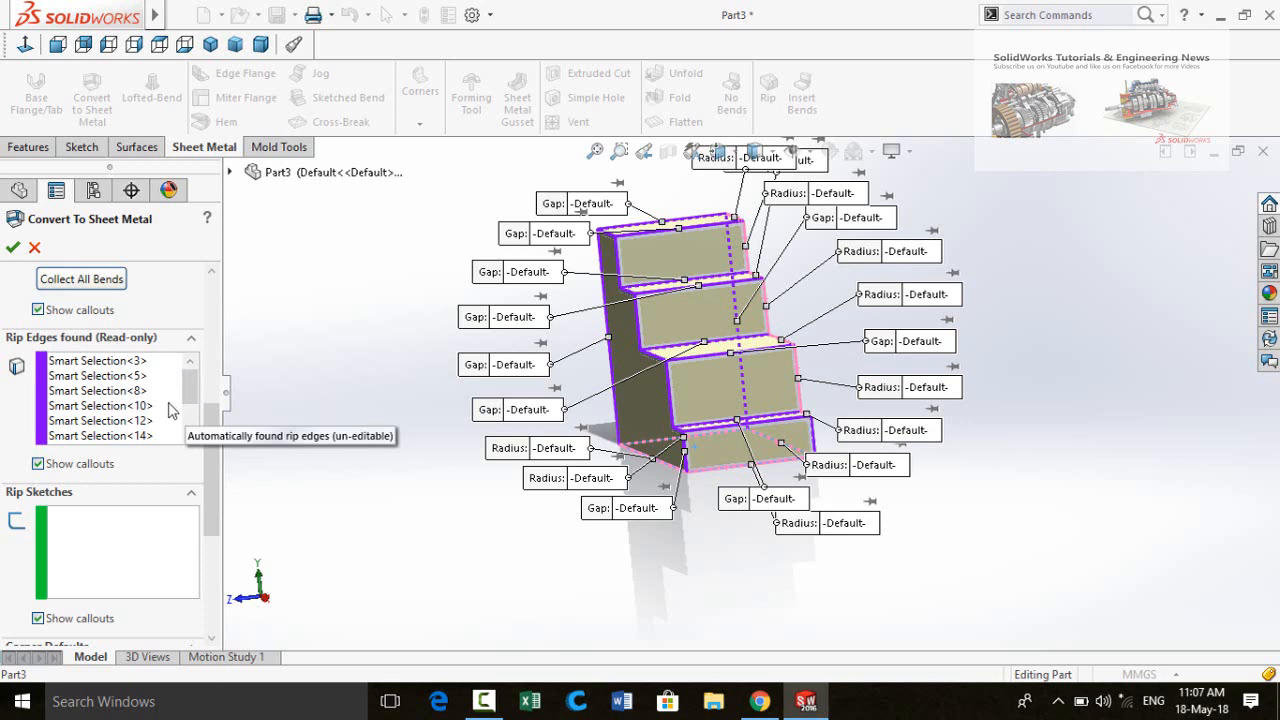
pyautogui.scroll(-3, 211, 447)
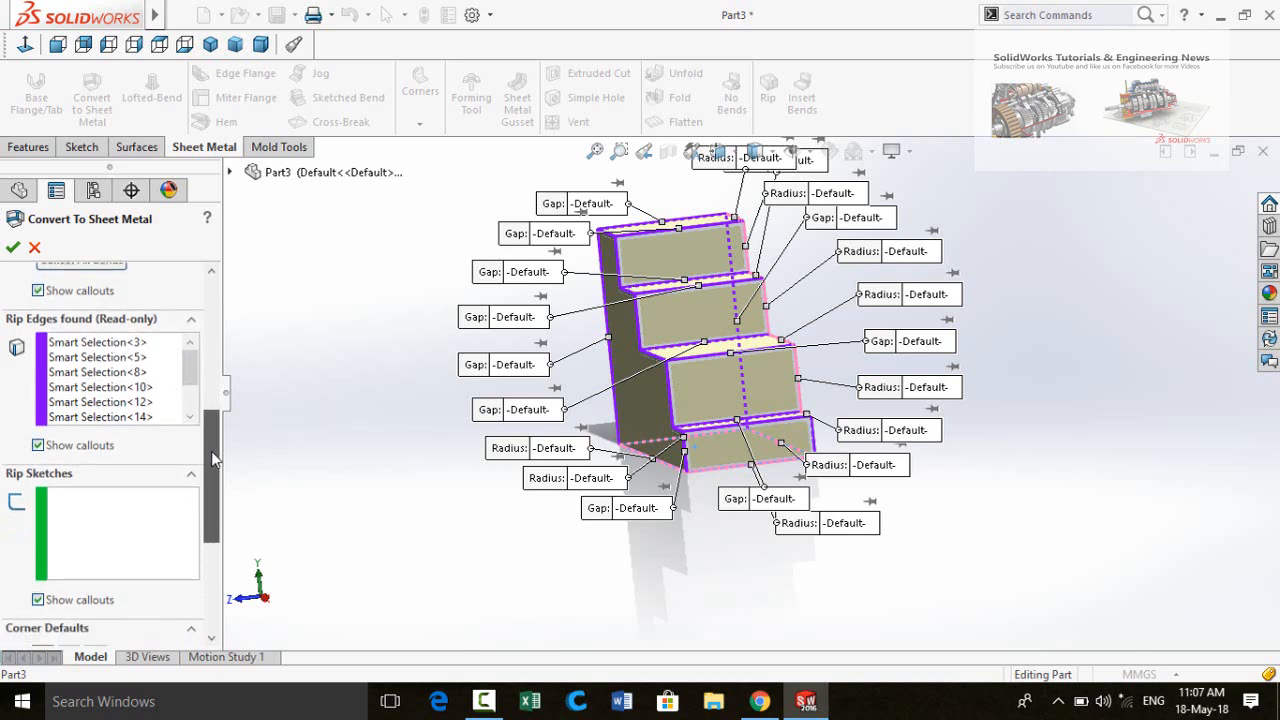
pyautogui.moveTo(211, 456); pyautogui.dragTo(210, 480)
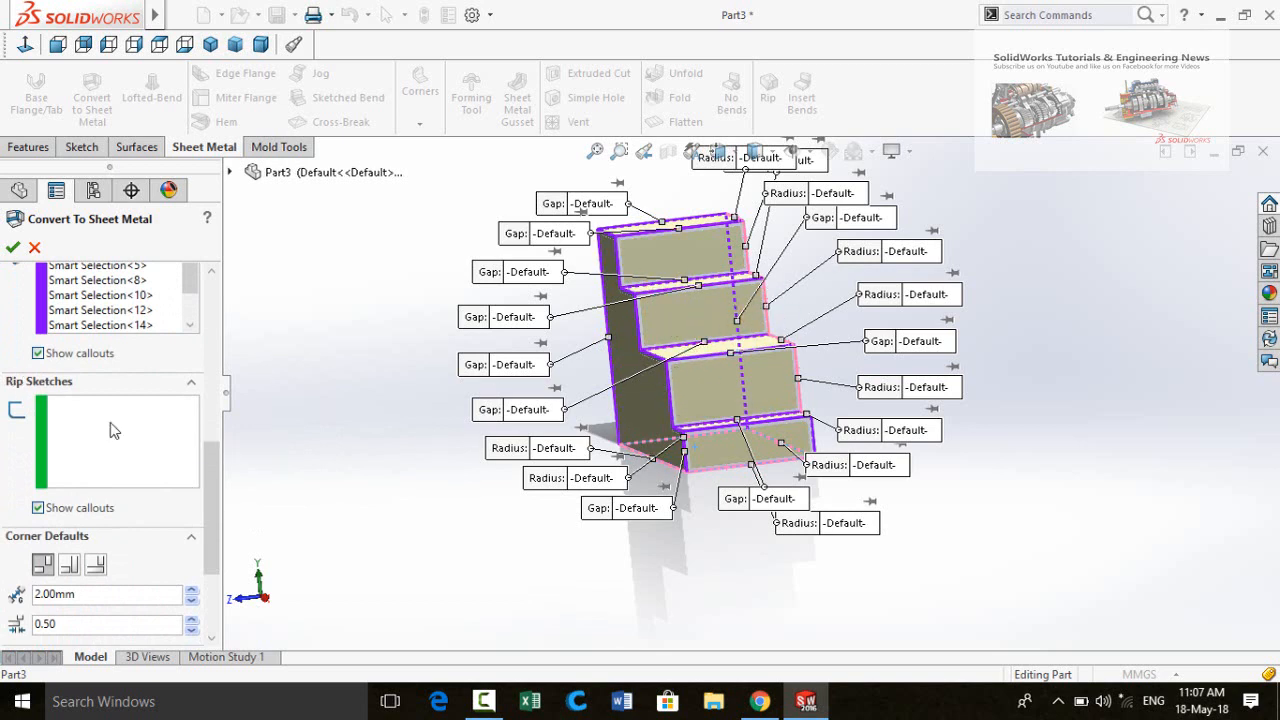
pyautogui.moveTo(219, 484); pyautogui.dragTo(217, 530)
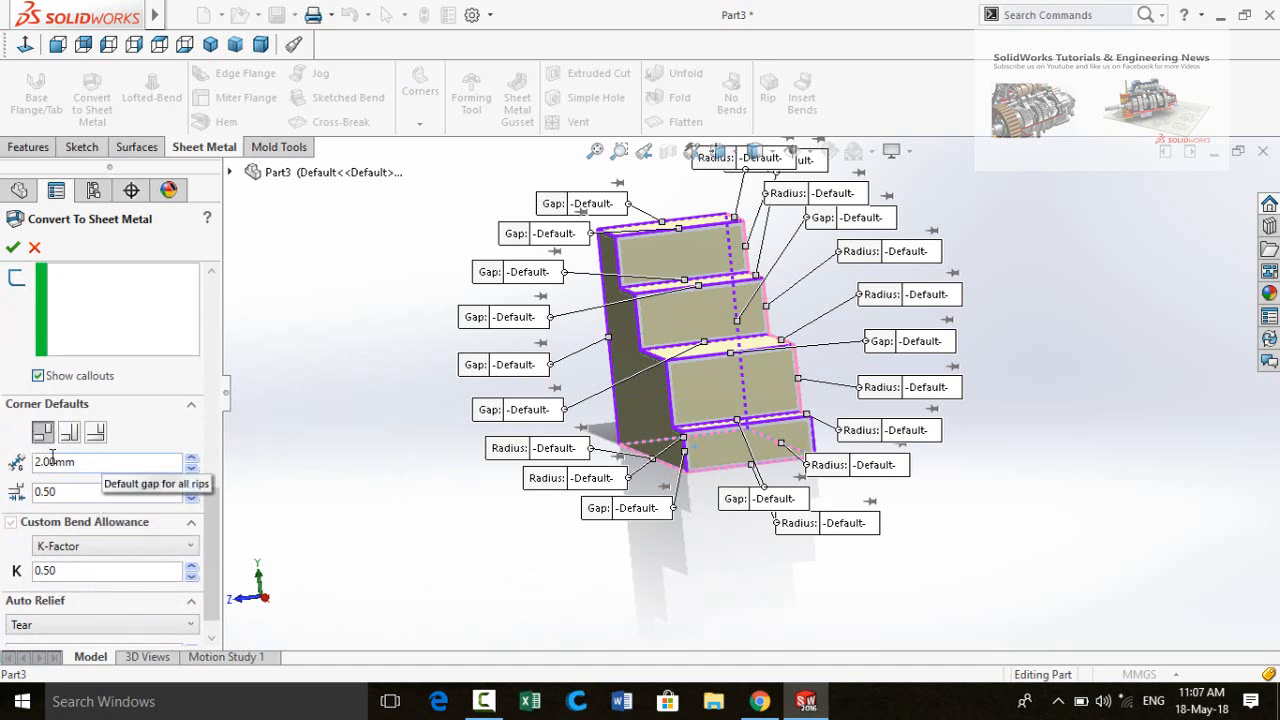
pyautogui.click(88, 463)
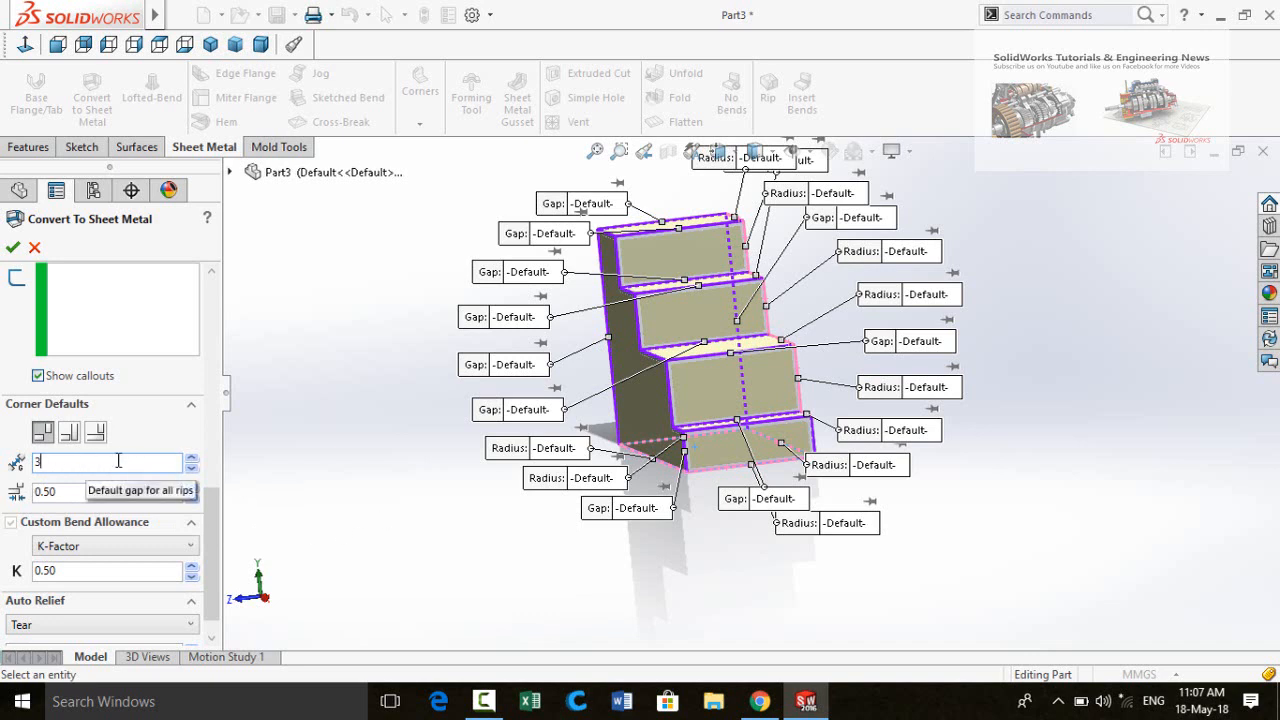
pyautogui.press('Return')
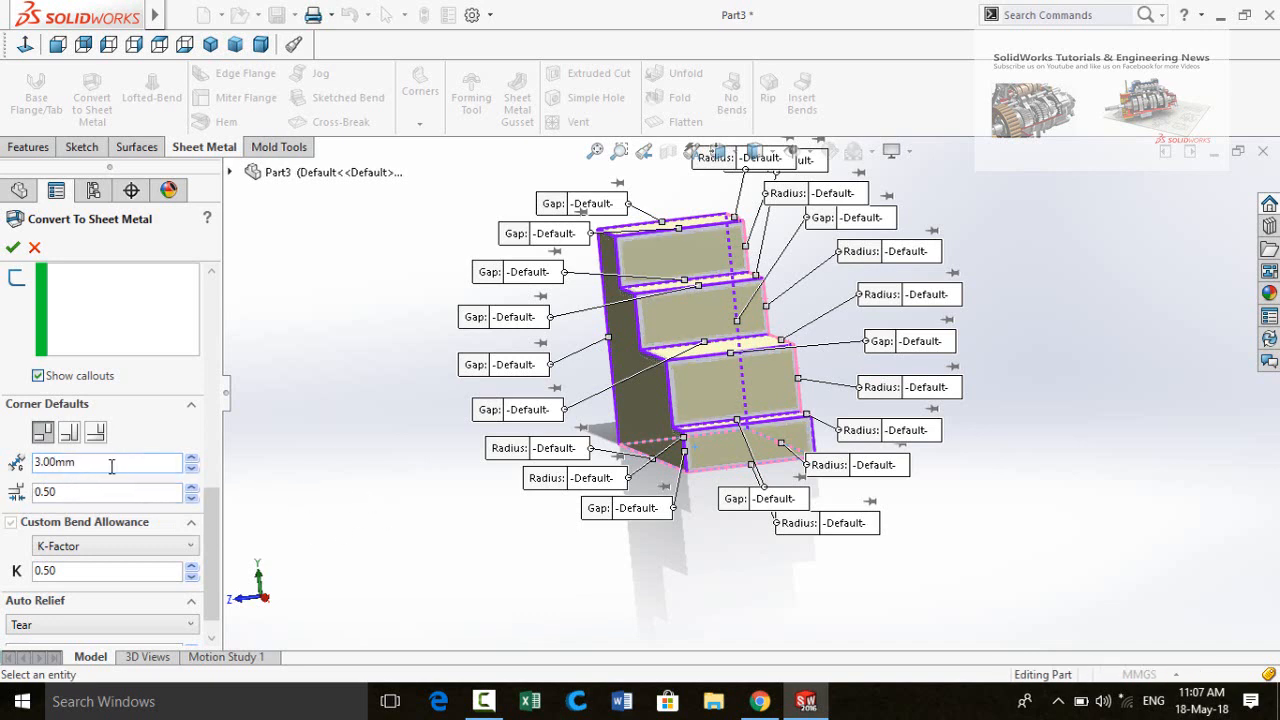
pyautogui.scroll(-1, 212, 526)
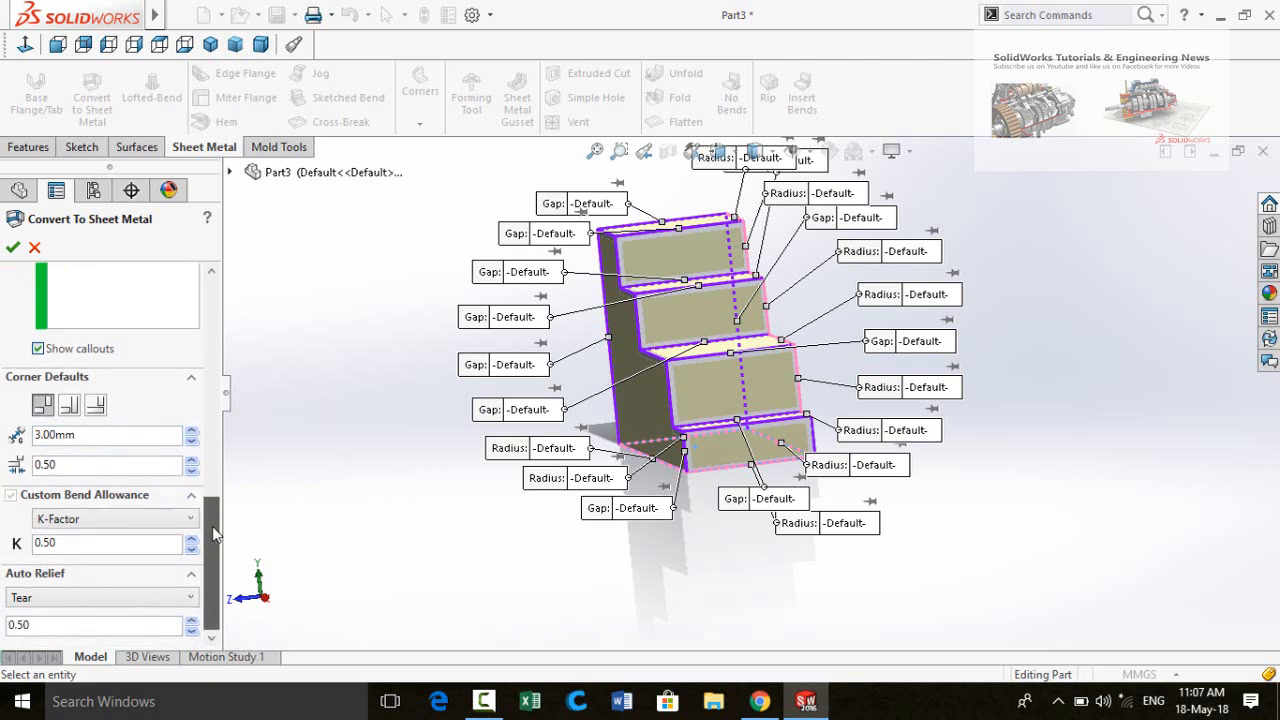
pyautogui.scroll(5, 199, 500)
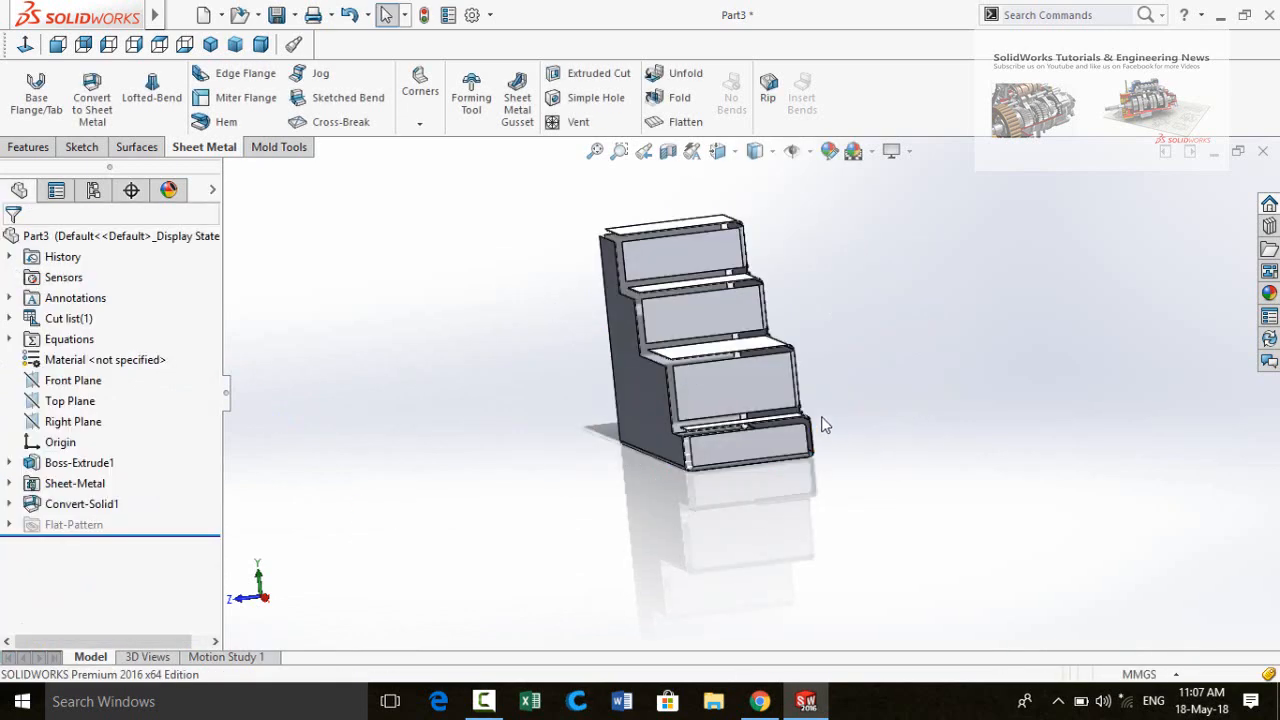
# Examine the rip gaps between the treads, risers and side walls of the converted staircase.
pyautogui.moveTo(822, 425); pyautogui.dragTo(706, 494, button='middle')
pyautogui.scroll(4, 710, 494)
pyautogui.scroll(-3, 851, 342)
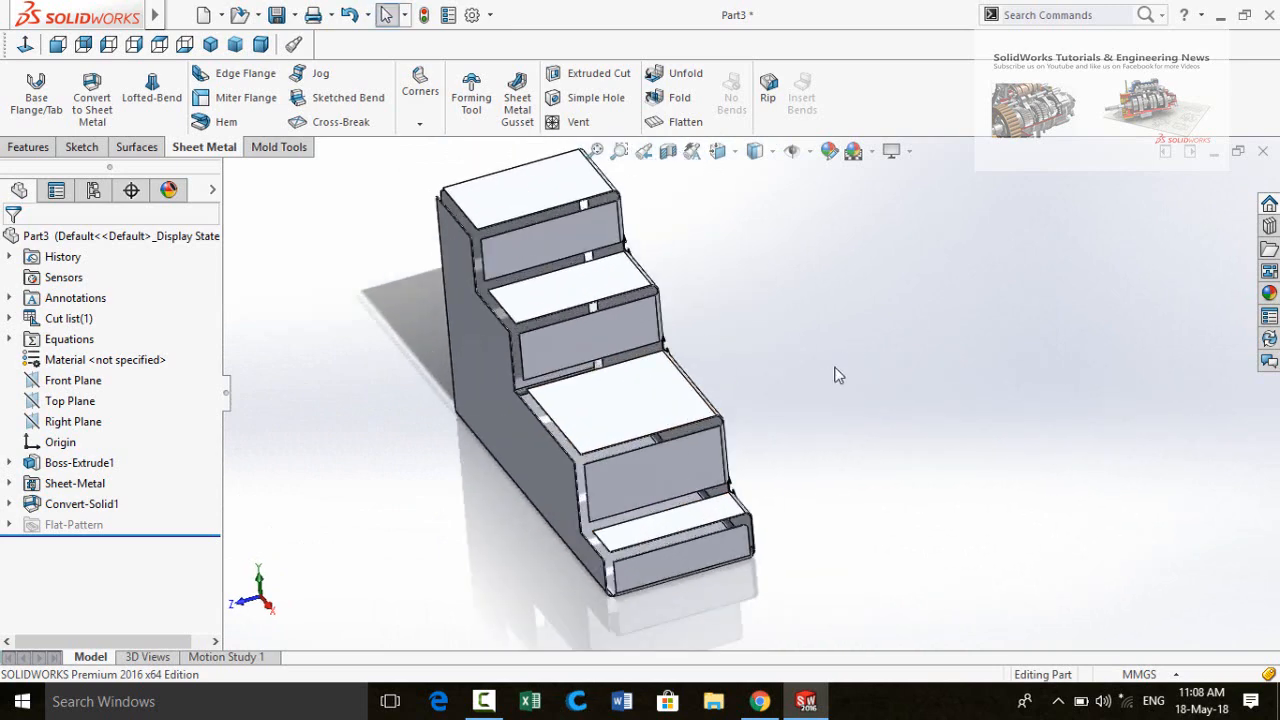
pyautogui.moveTo(533, 382); pyautogui.dragTo(518, 283, button='middle')
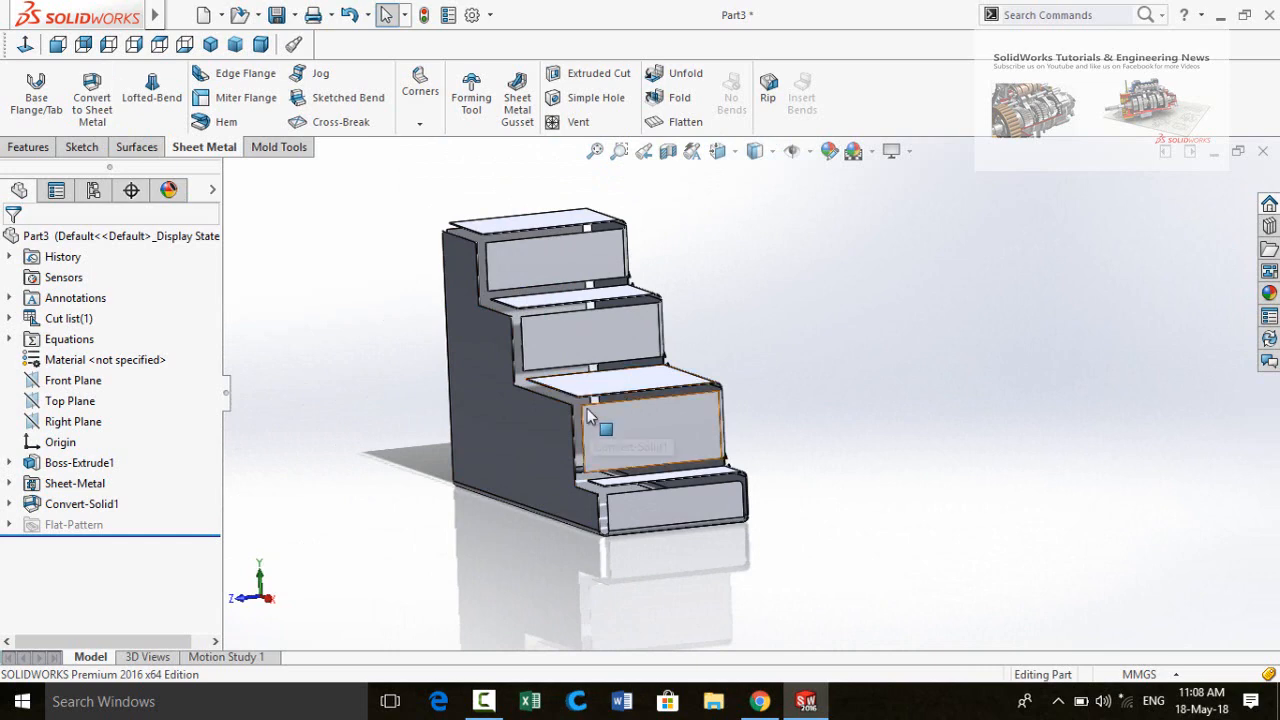
pyautogui.moveTo(586, 408); pyautogui.dragTo(599, 476, button='middle')
pyautogui.scroll(-3, 680, 530)
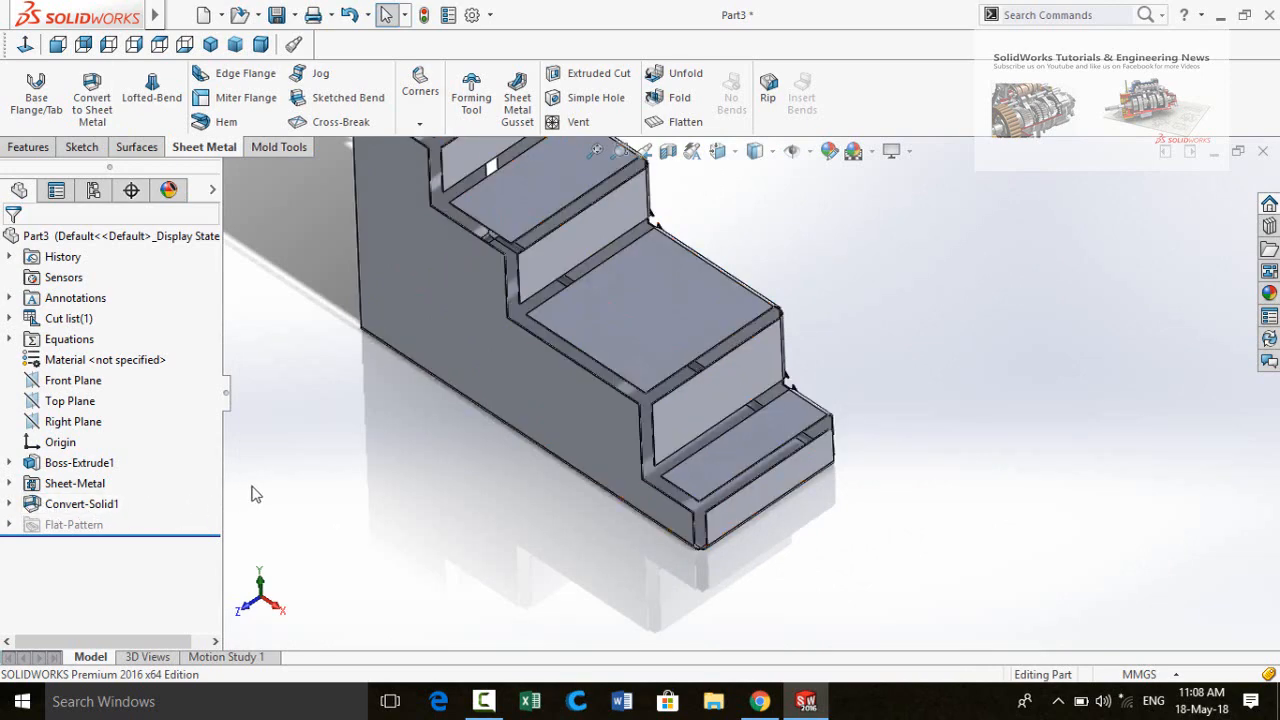
pyautogui.press('f')
pyautogui.moveTo(660, 420); pyautogui.dragTo(608, 252, button='middle')
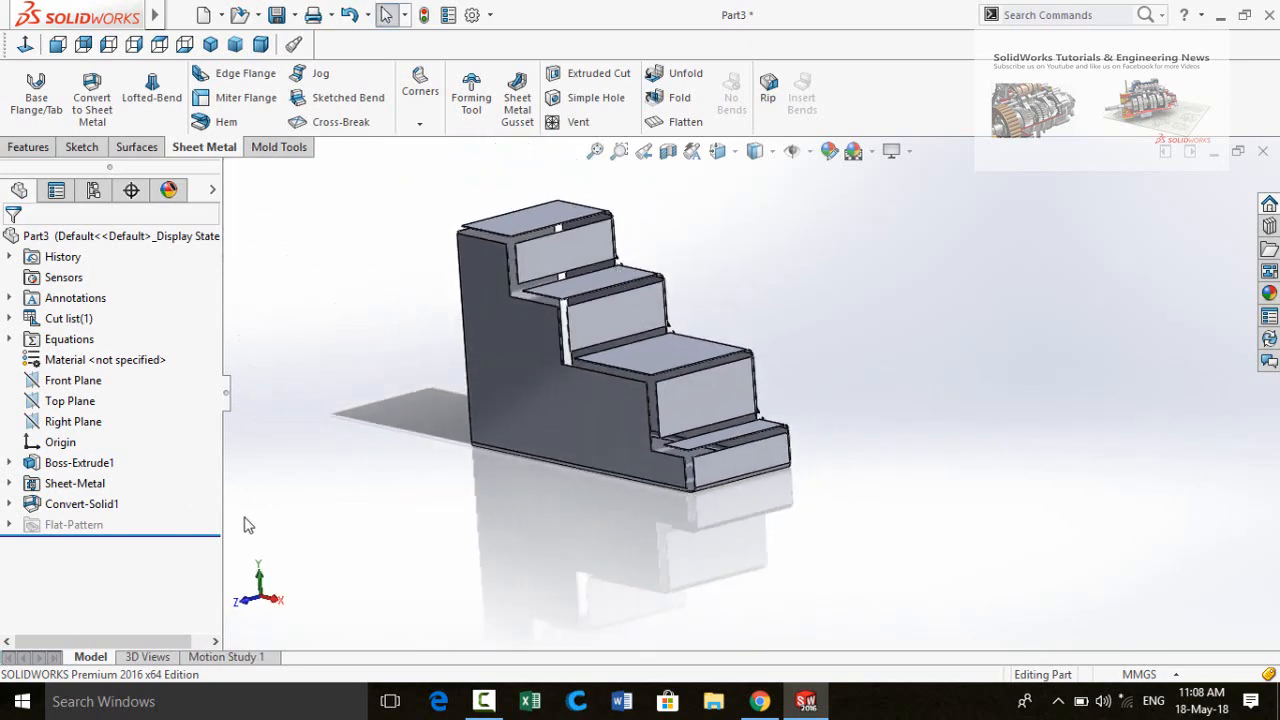
# Edit the sheet metal conversion feature and reduce the default rip gap to 1 mm.
pyautogui.click(125, 504)
pyautogui.click(110, 467)
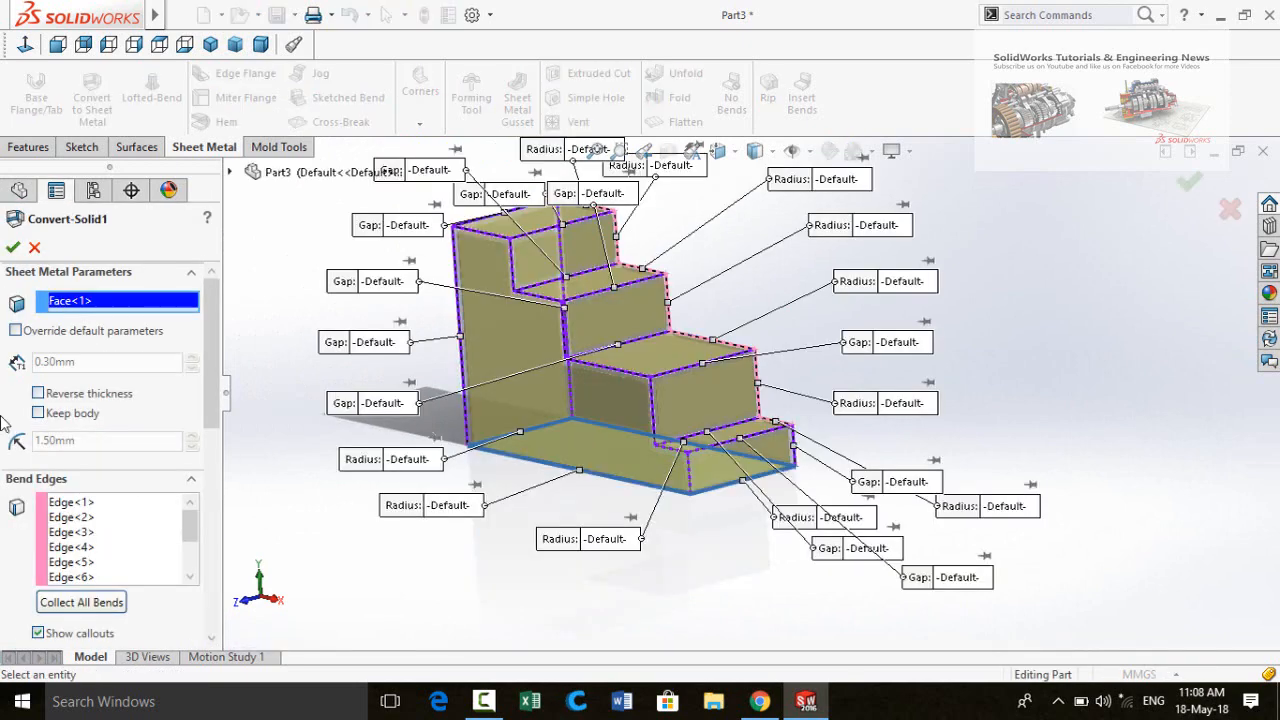
pyautogui.moveTo(208, 353); pyautogui.dragTo(208, 556)
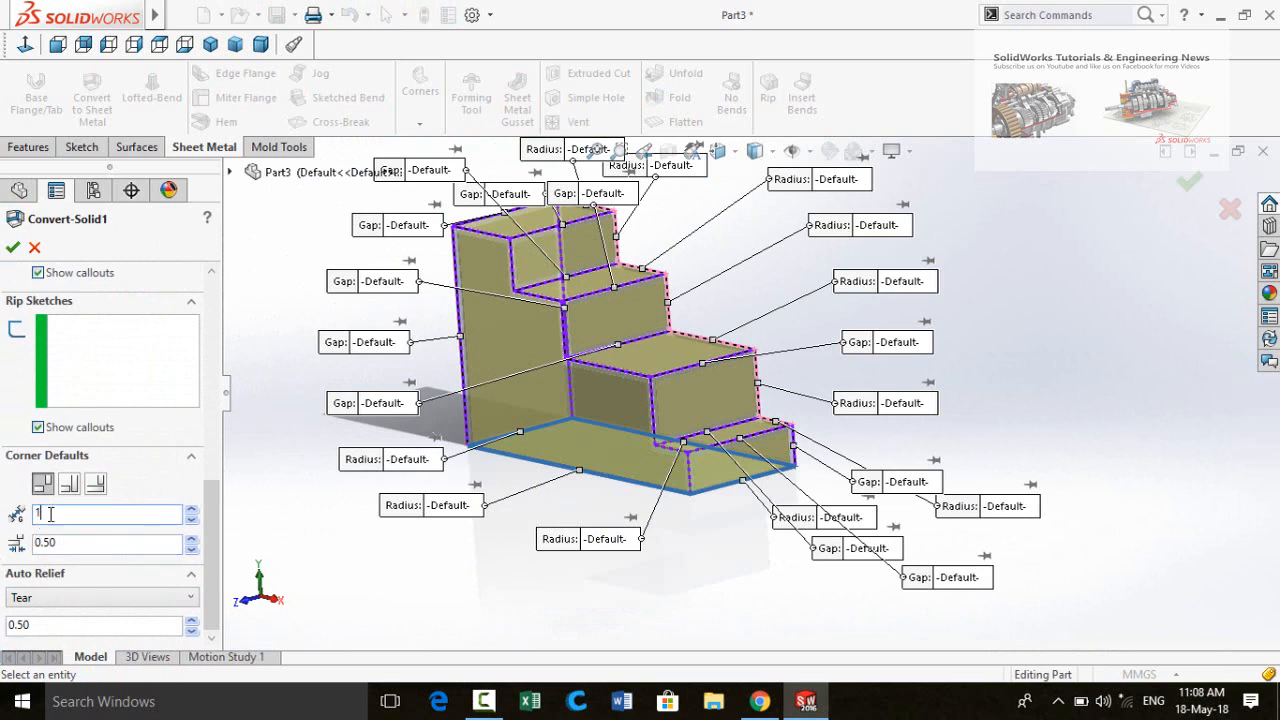
pyautogui.press('Return')
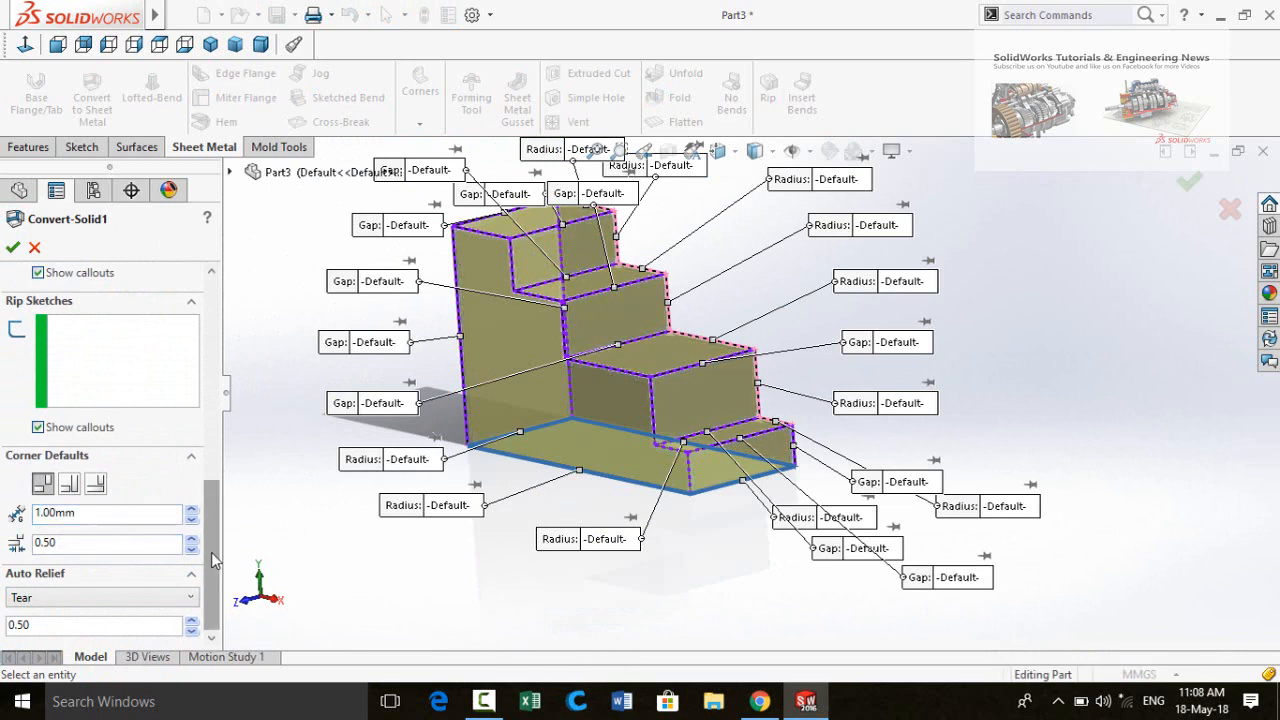
pyautogui.moveTo(213, 546); pyautogui.dragTo(216, 356)
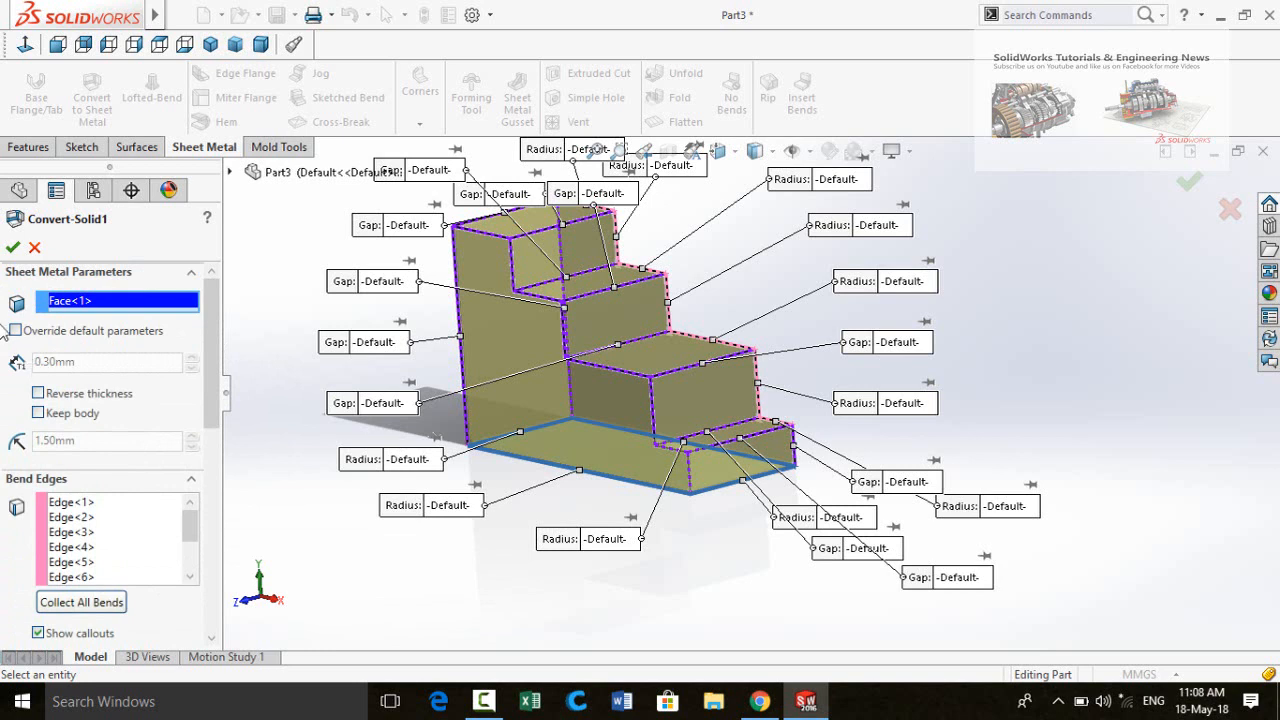
pyautogui.click(13, 247)
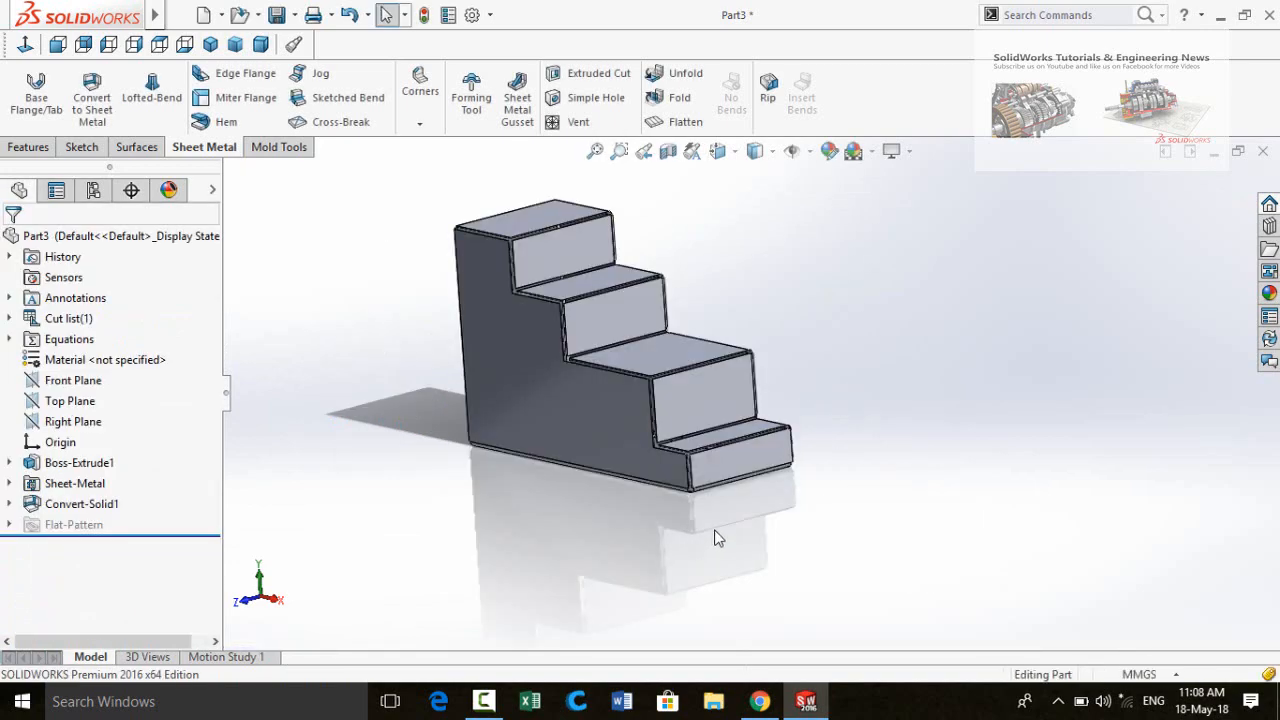
# Inspect the rebuilt sheet metal staircase's step corners and narrowed rip gaps up close and as a whole.
pyautogui.scroll(-5, 675, 422)
pyautogui.moveTo(675, 422); pyautogui.dragTo(757, 486, button='middle')
pyautogui.scroll(5, 749, 451)
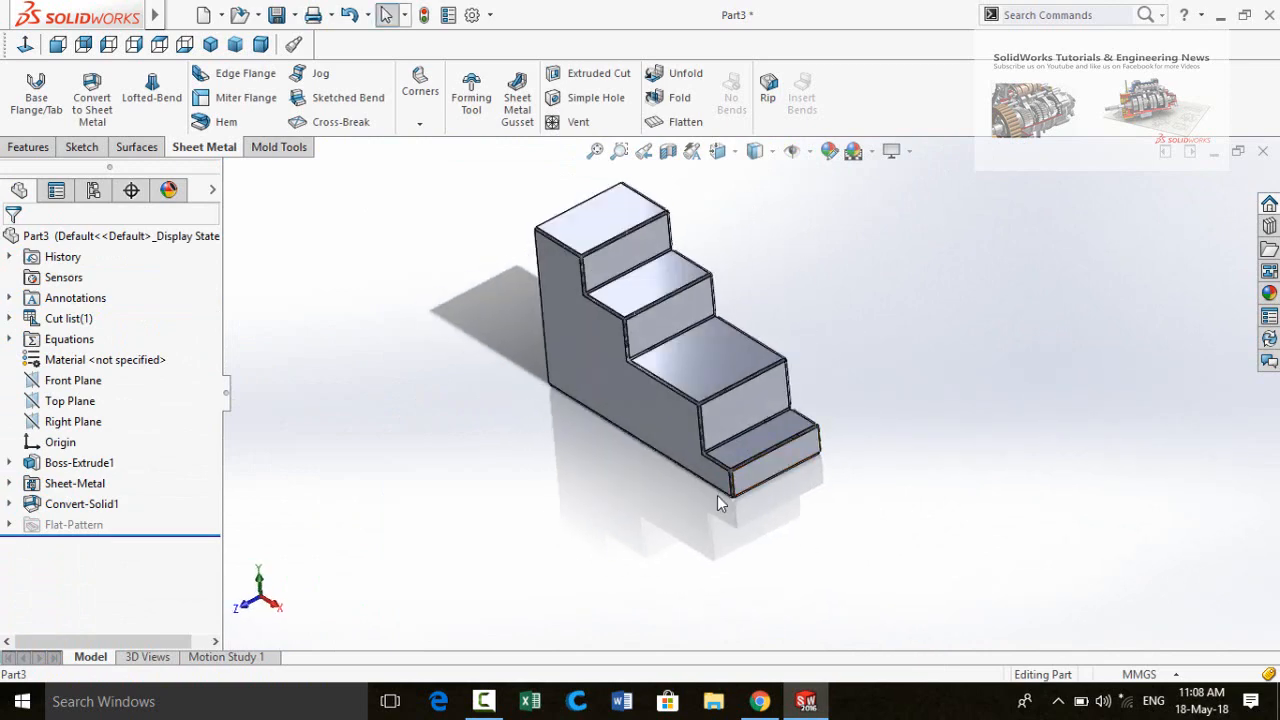
pyautogui.scroll(-2, 758, 441)
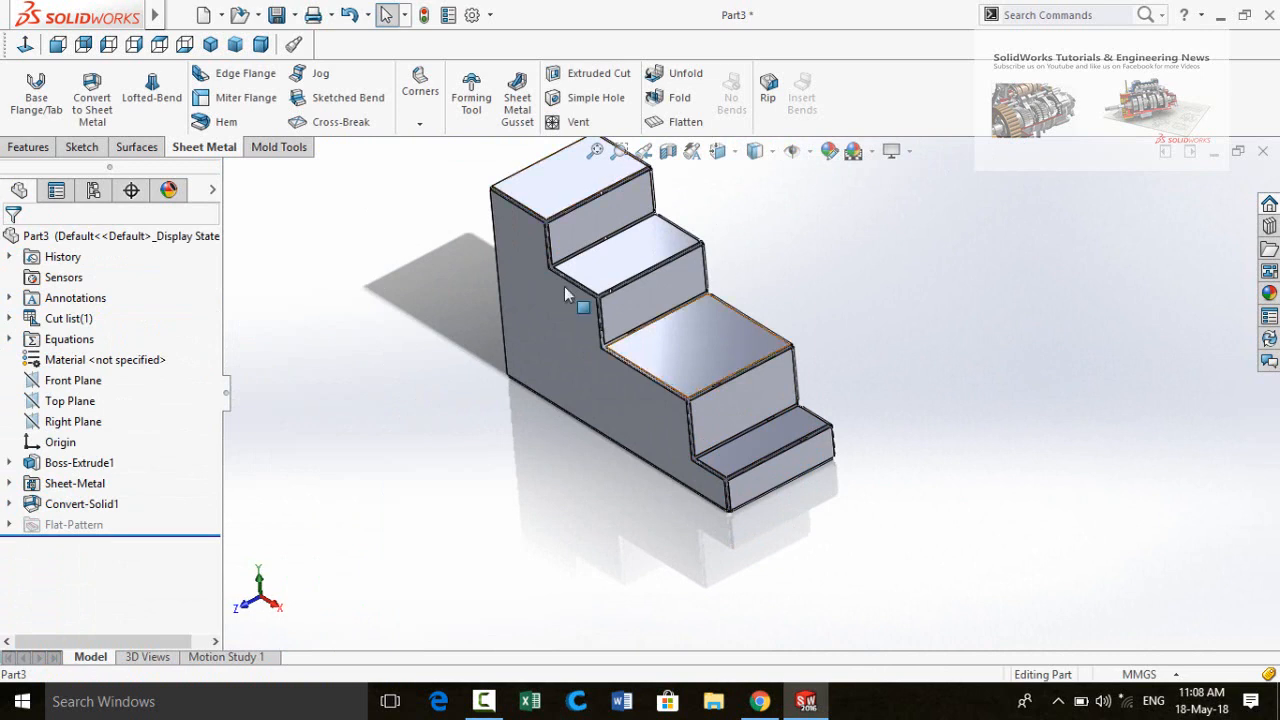
pyautogui.scroll(3, 786, 274)
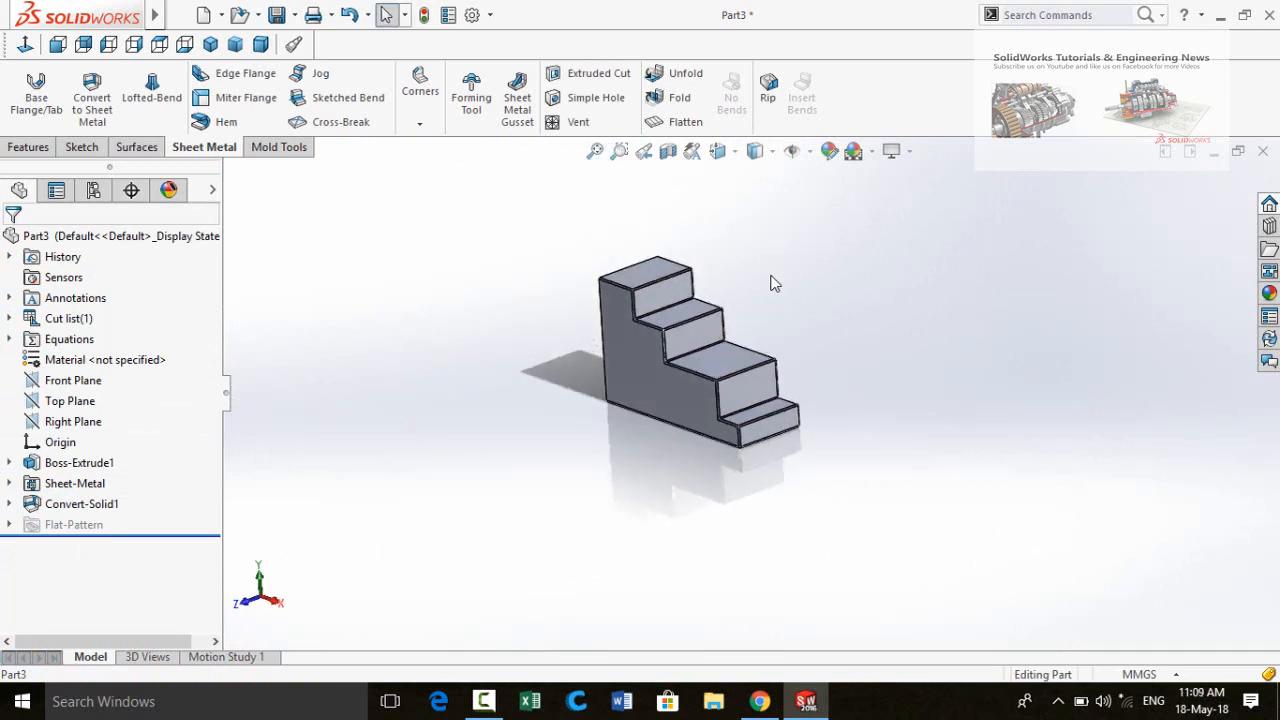
pyautogui.scroll(-3, 871, 394)
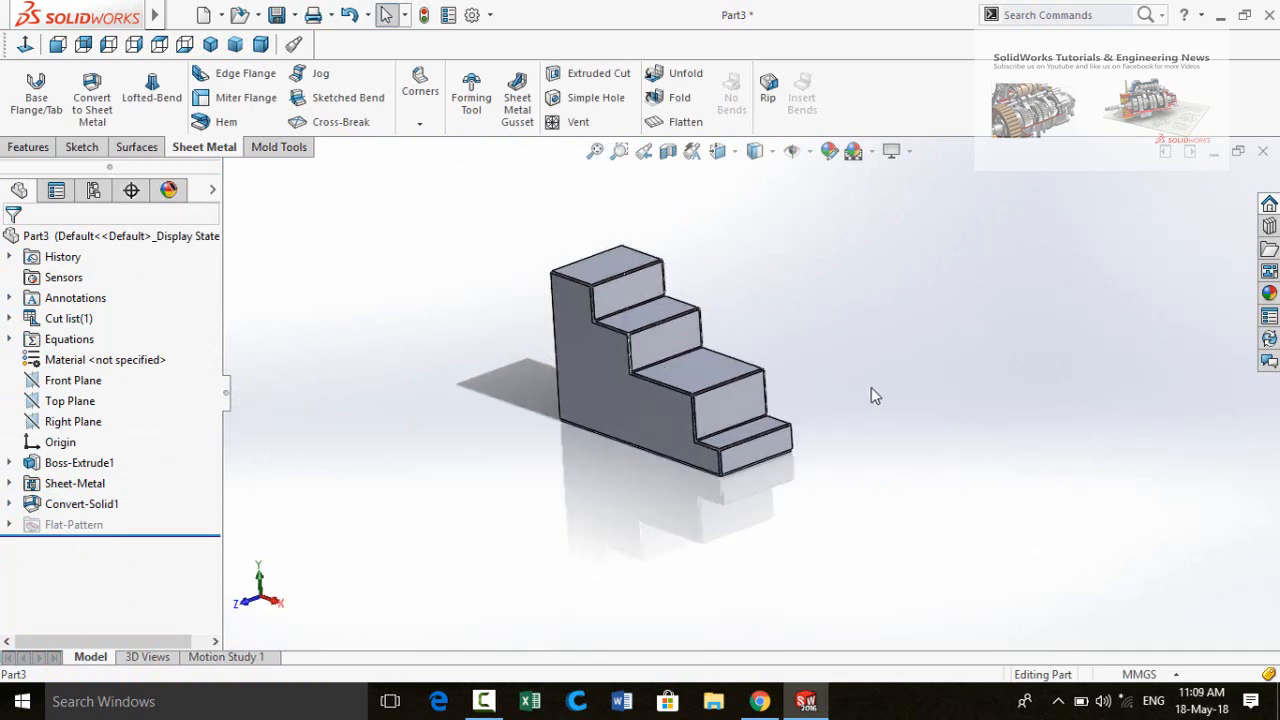
# Flatten the sheet metal staircase and orient the view normal to the flat pattern's large face to examine its outline.
pyautogui.click(662, 124)
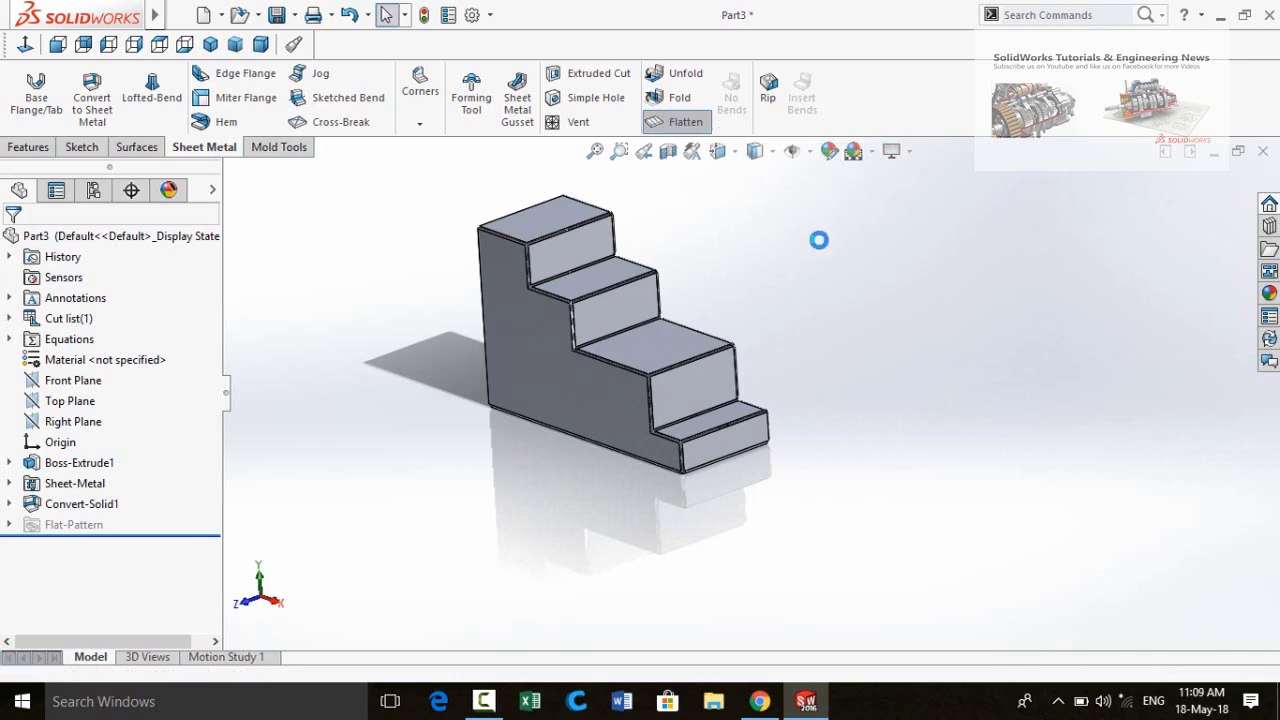
pyautogui.moveTo(684, 394)
pyautogui.mouseDown(button='middle')
pyautogui.moveTo(657, 471)
pyautogui.moveTo(651, 386)
pyautogui.moveTo(674, 530)
pyautogui.moveTo(666, 494)
pyautogui.moveTo(694, 543)
pyautogui.moveTo(694, 460)
pyautogui.moveTo(666, 323)
pyautogui.mouseUp(button='middle')
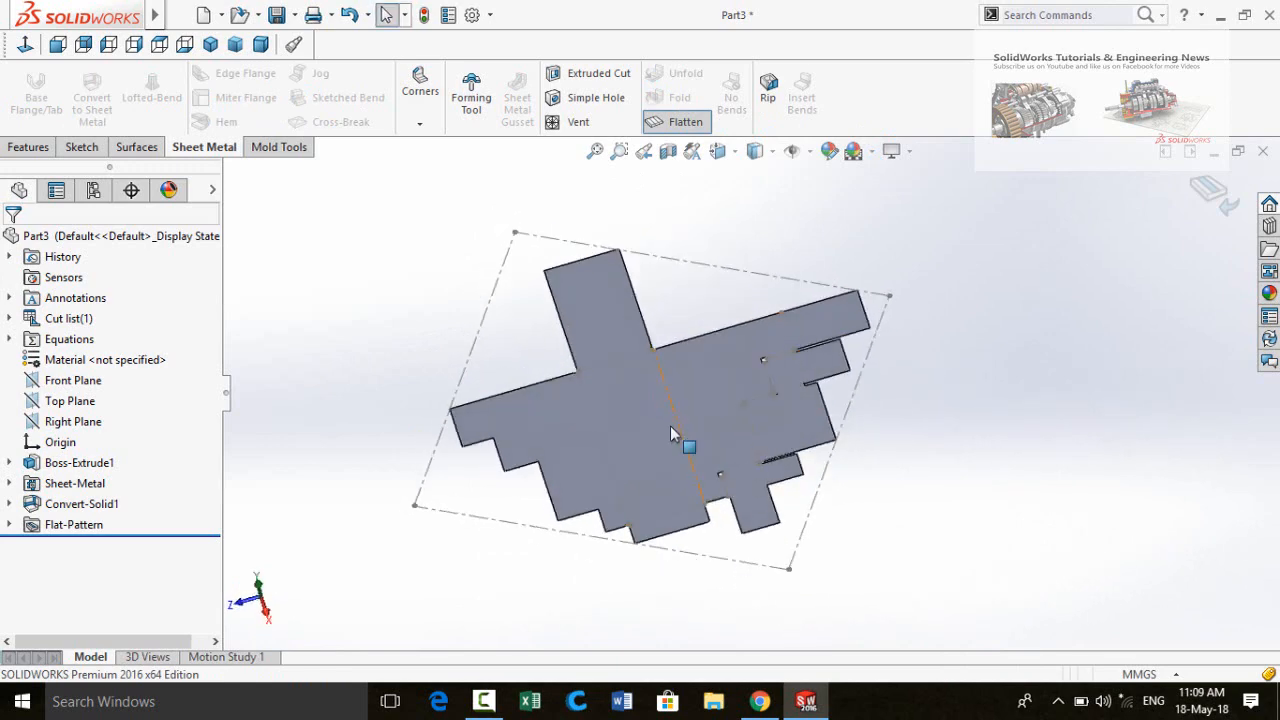
pyautogui.moveTo(600, 466); pyautogui.dragTo(612, 562, button='middle')
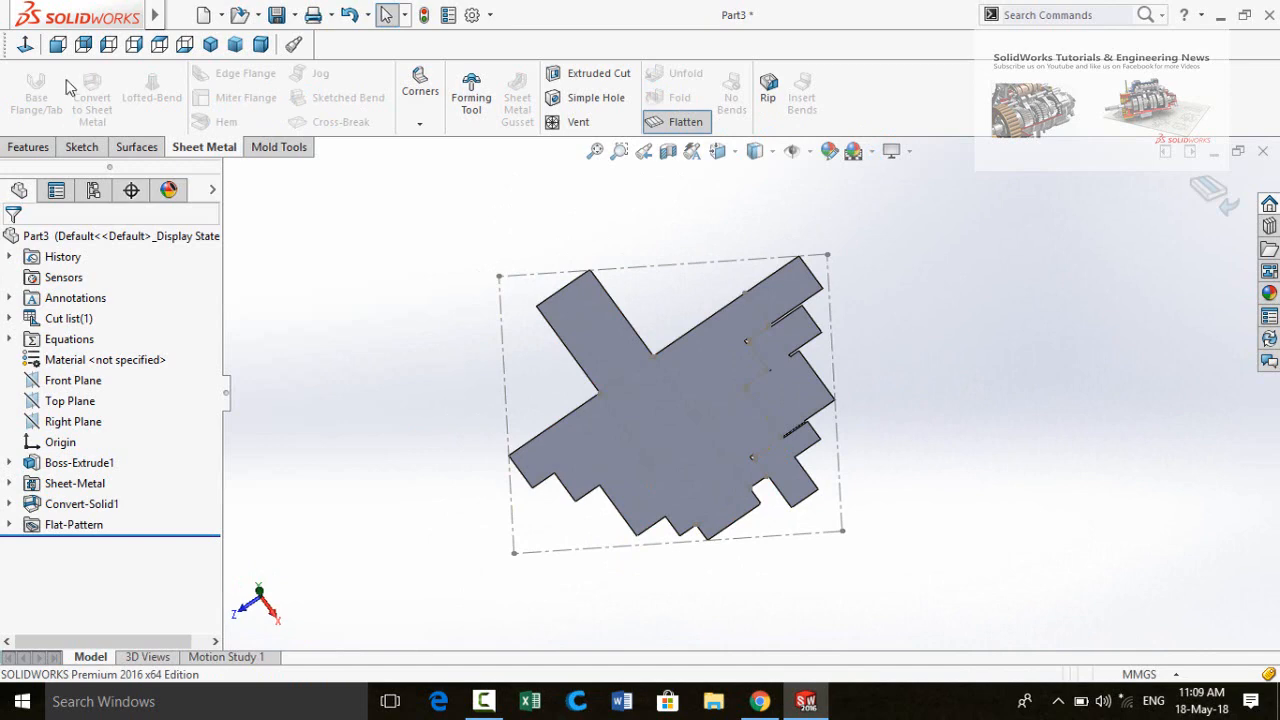
pyautogui.click(681, 415)
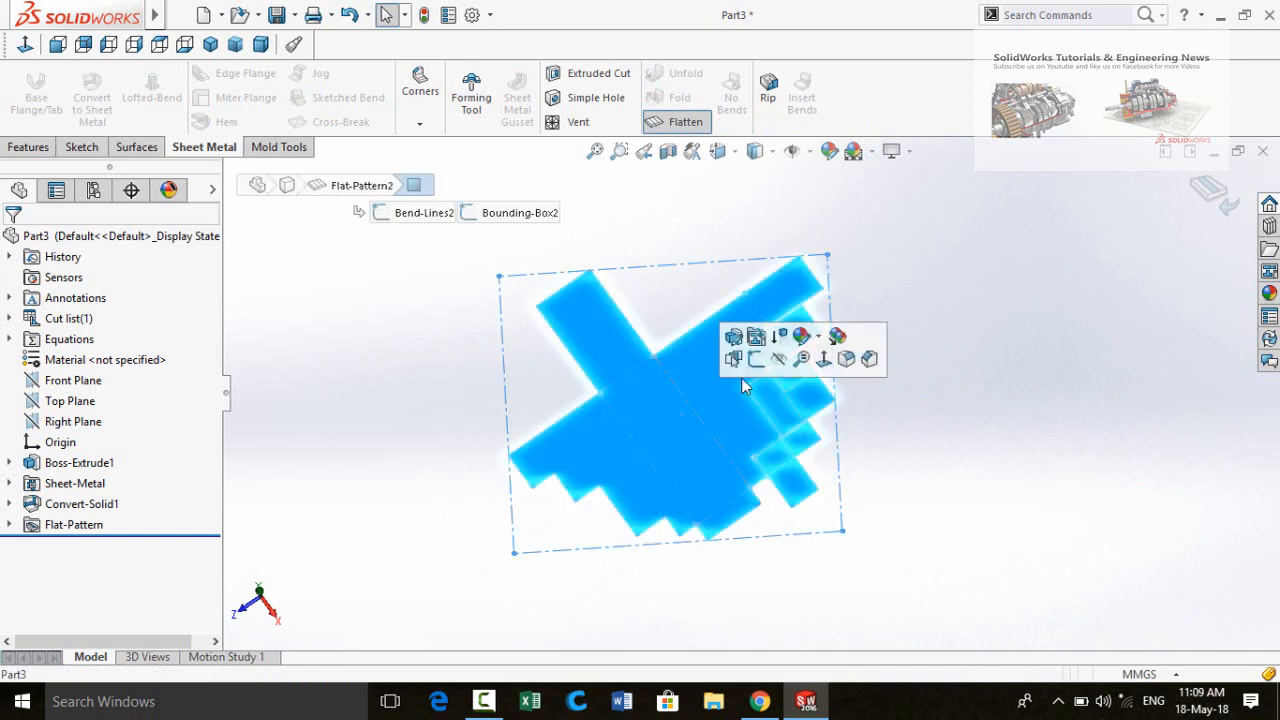
pyautogui.click(826, 362)
pyautogui.click(1106, 446)
pyautogui.moveTo(1106, 446); pyautogui.dragTo(719, 331, button='middle')
pyautogui.scroll(-2, 719, 331)
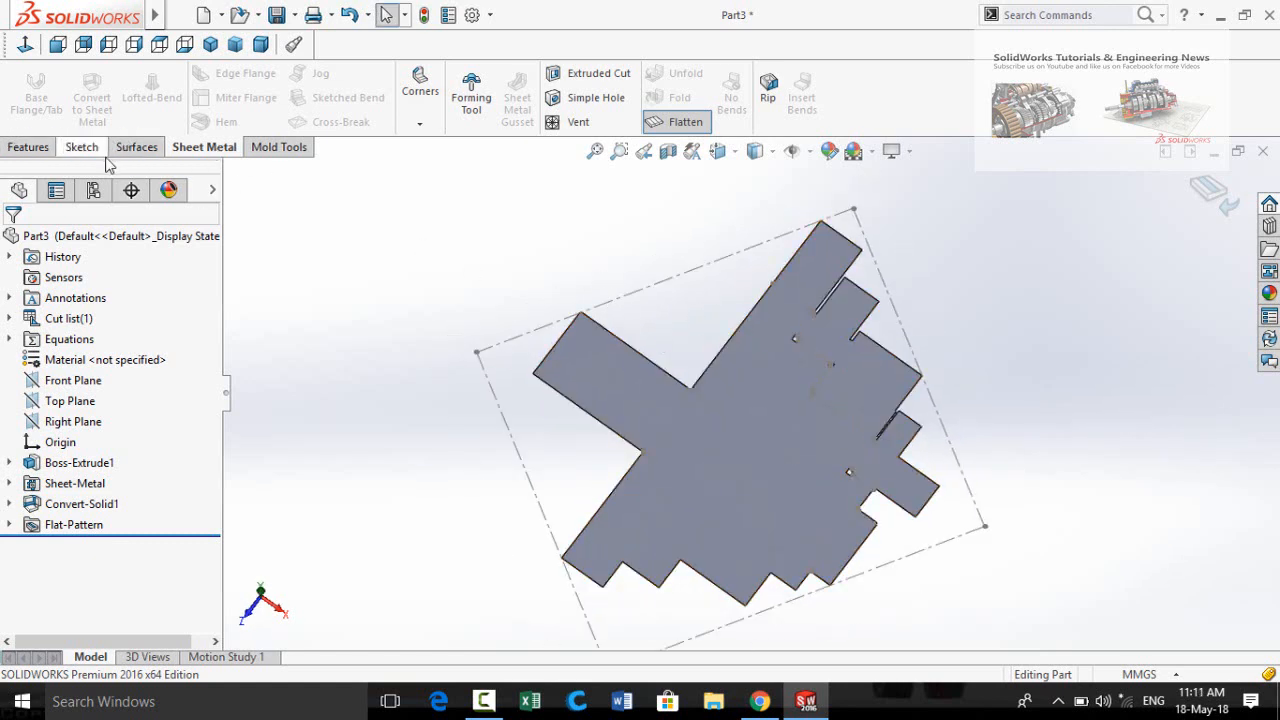
# Check the length of the long edge on the flat pattern's projecting flange with a reference dimension, without placing it.
pyautogui.click(82, 147)
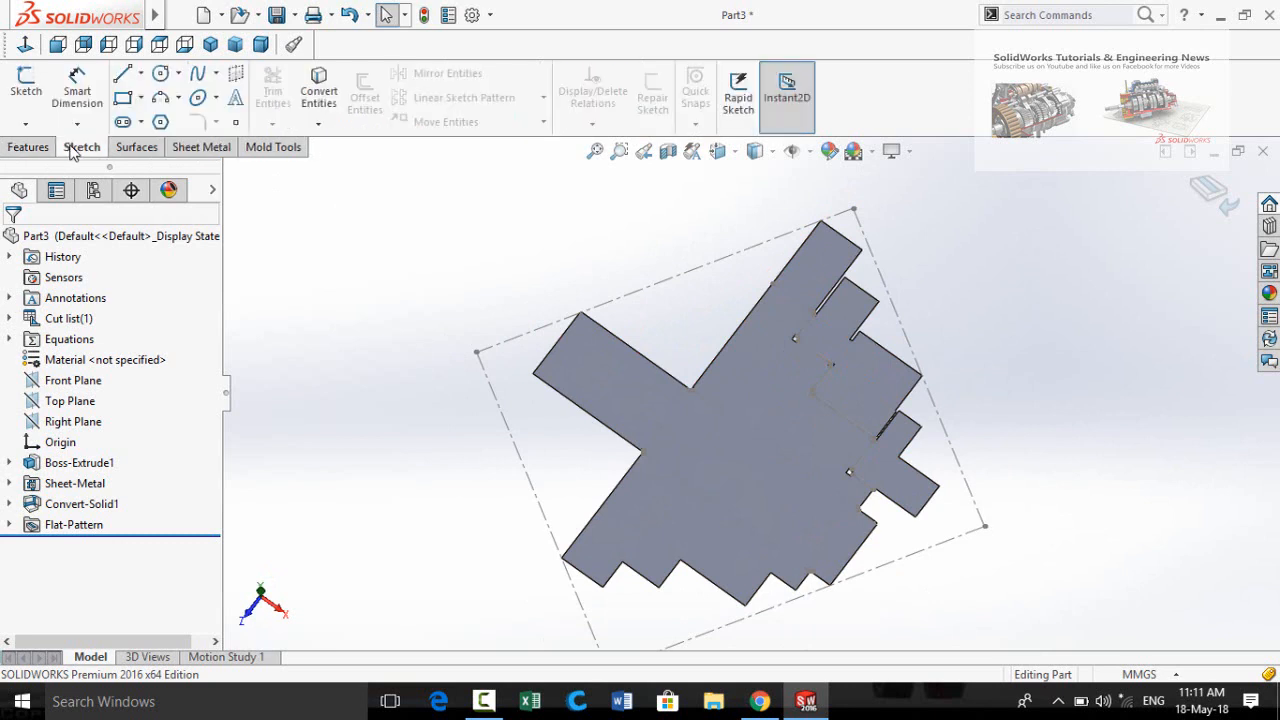
pyautogui.click(76, 90)
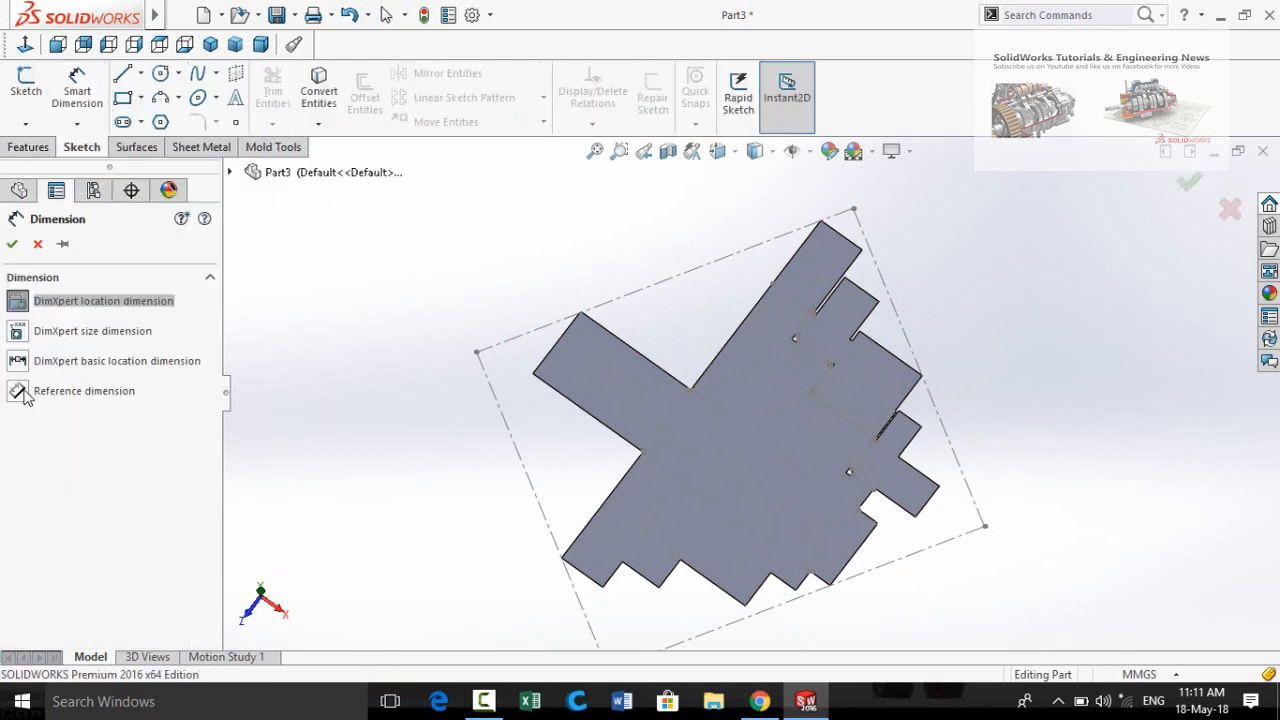
pyautogui.click(20, 393)
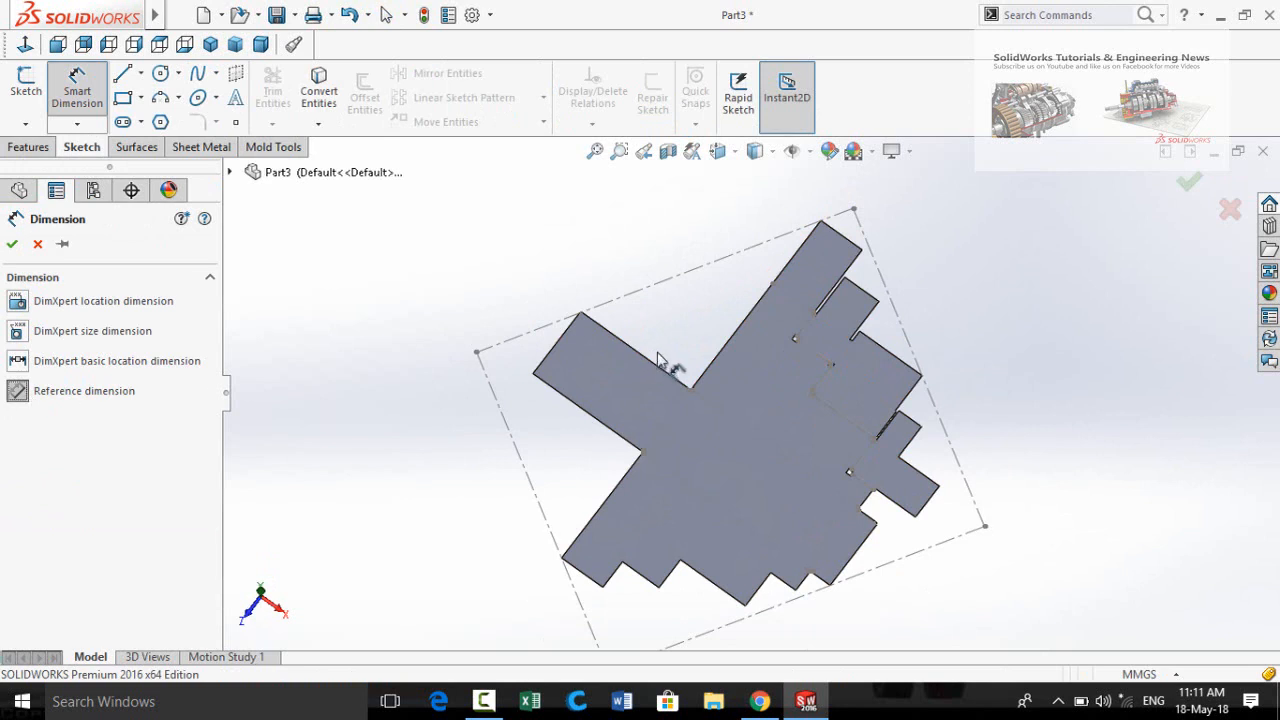
pyautogui.scroll(-1, 677, 363)
pyautogui.click(677, 390)
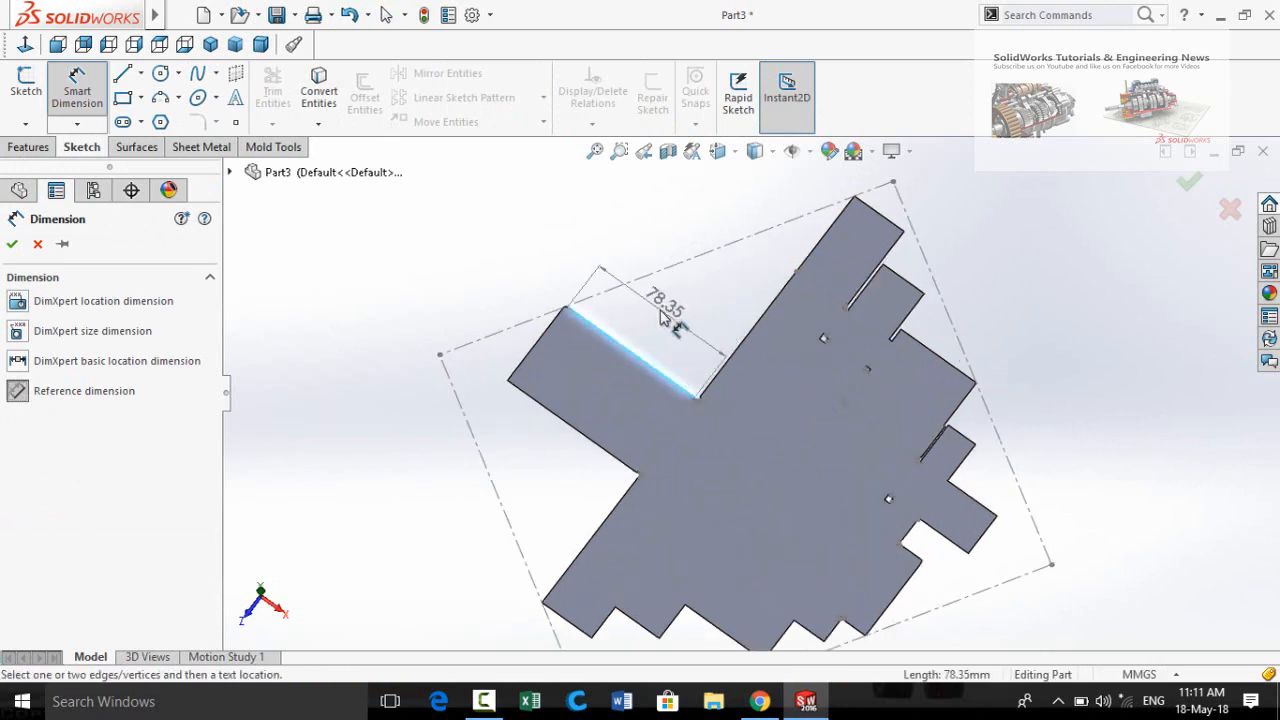
pyautogui.press('Escape')
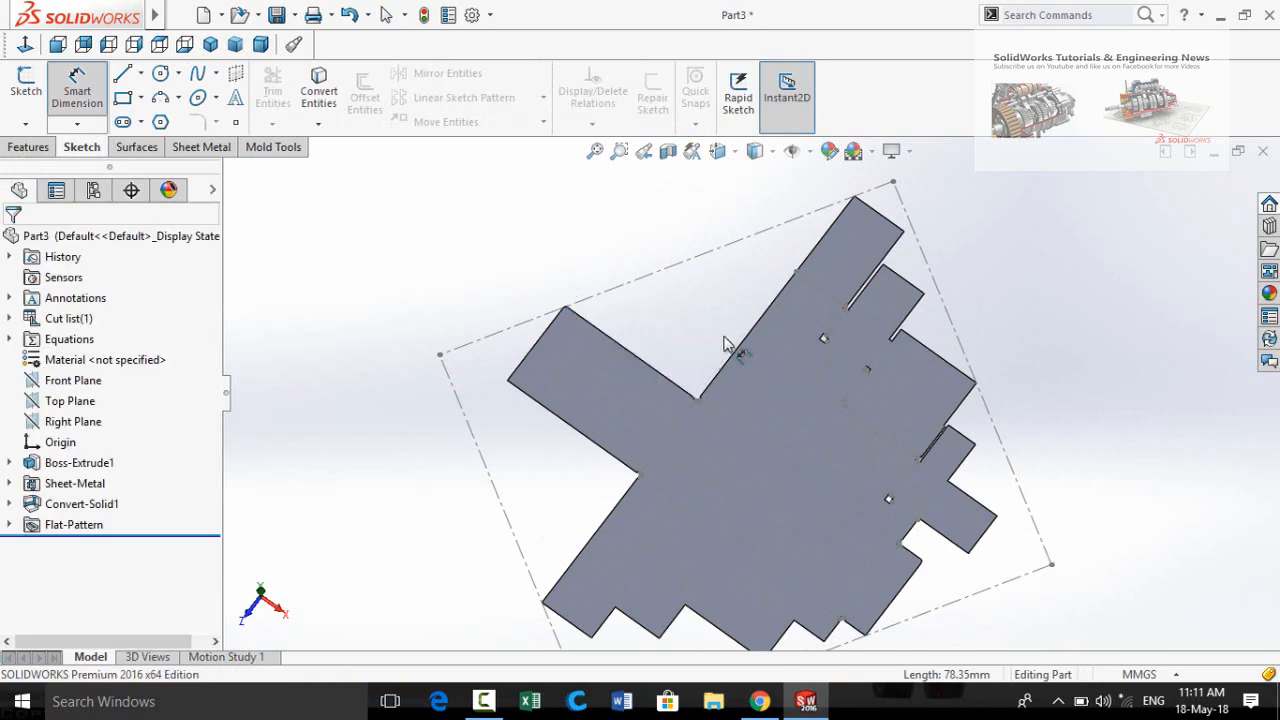
pyautogui.scroll(2, 726, 343)
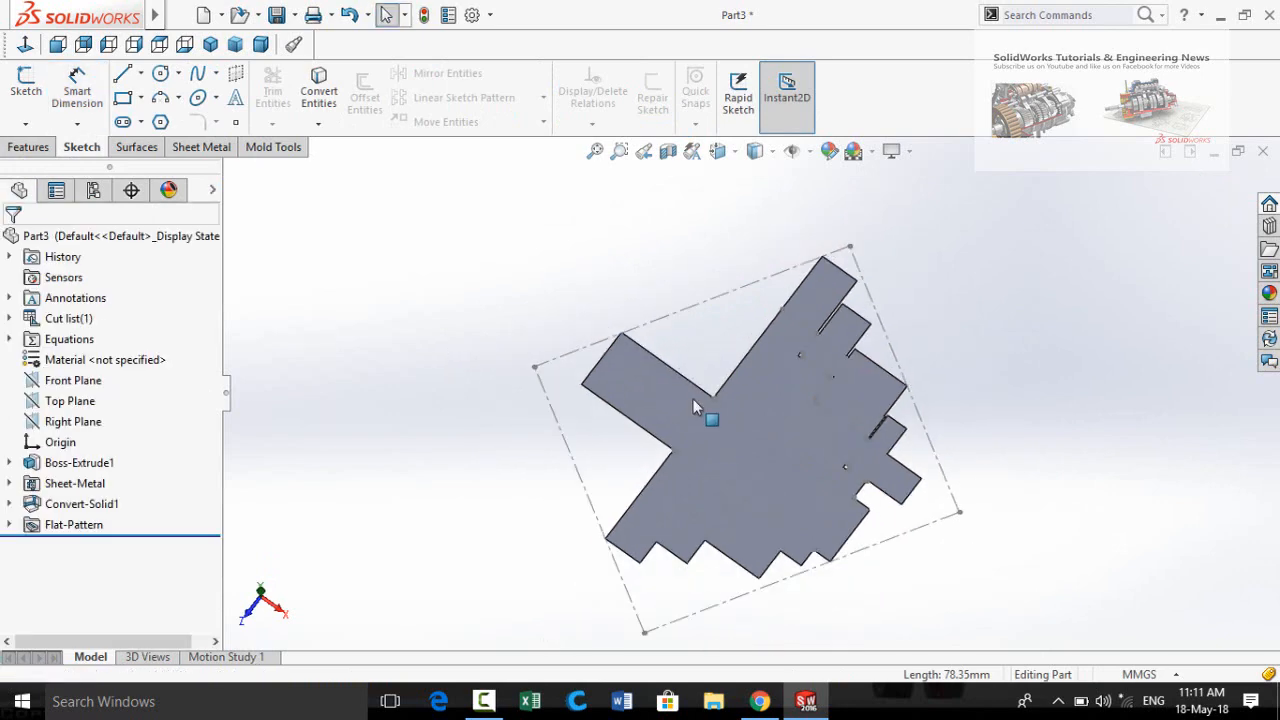
# Turn off the flattened state to return the part to its folded staircase form.
pyautogui.moveTo(700, 405); pyautogui.dragTo(634, 180, button='middle')
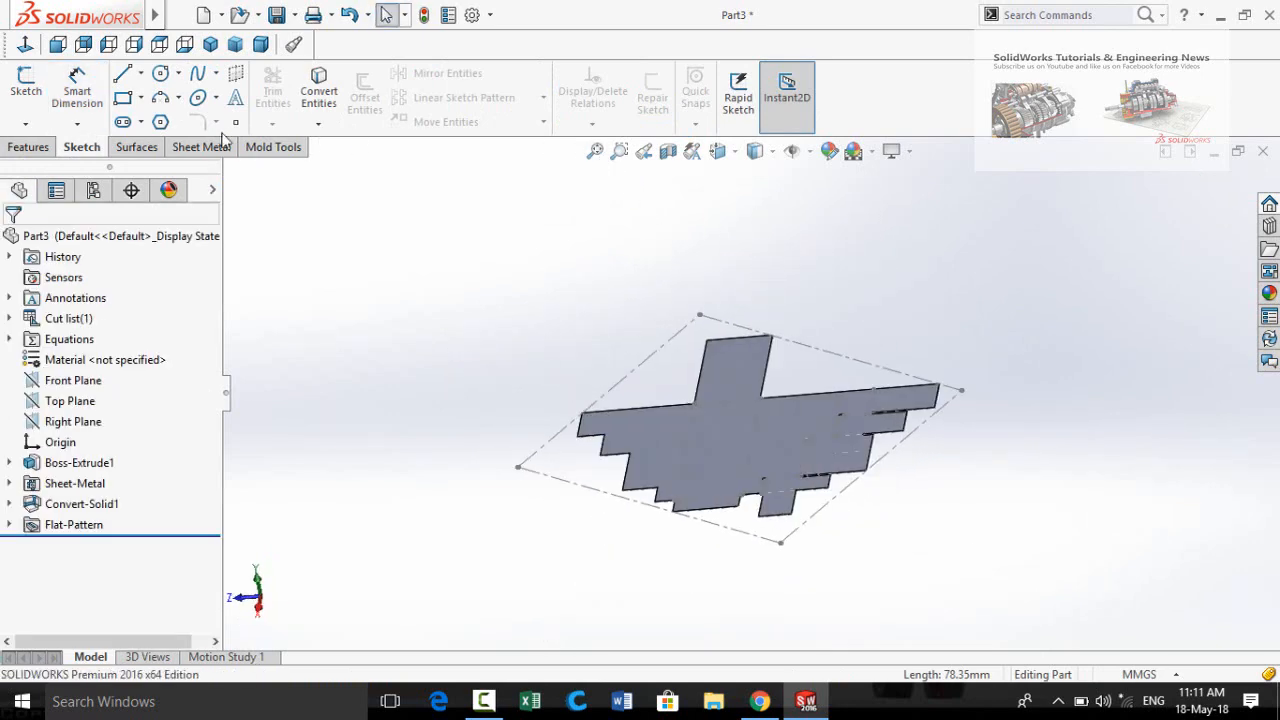
pyautogui.click(201, 147)
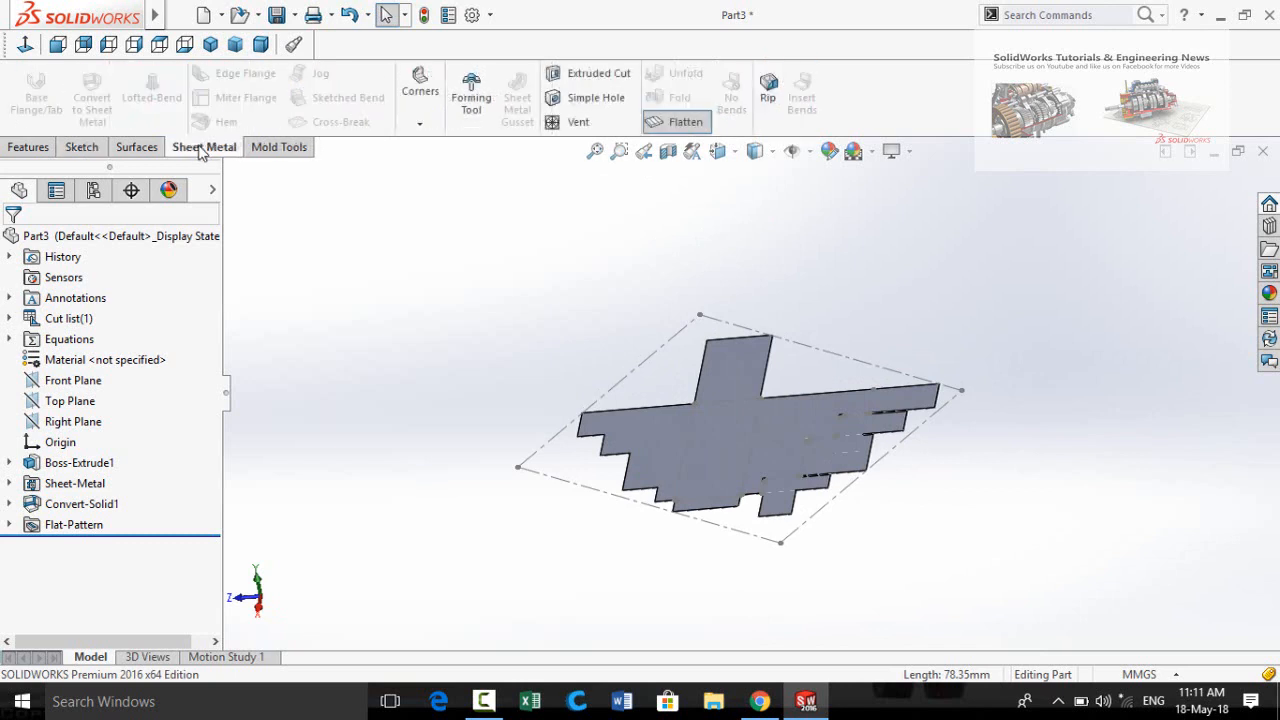
pyautogui.click(686, 122)
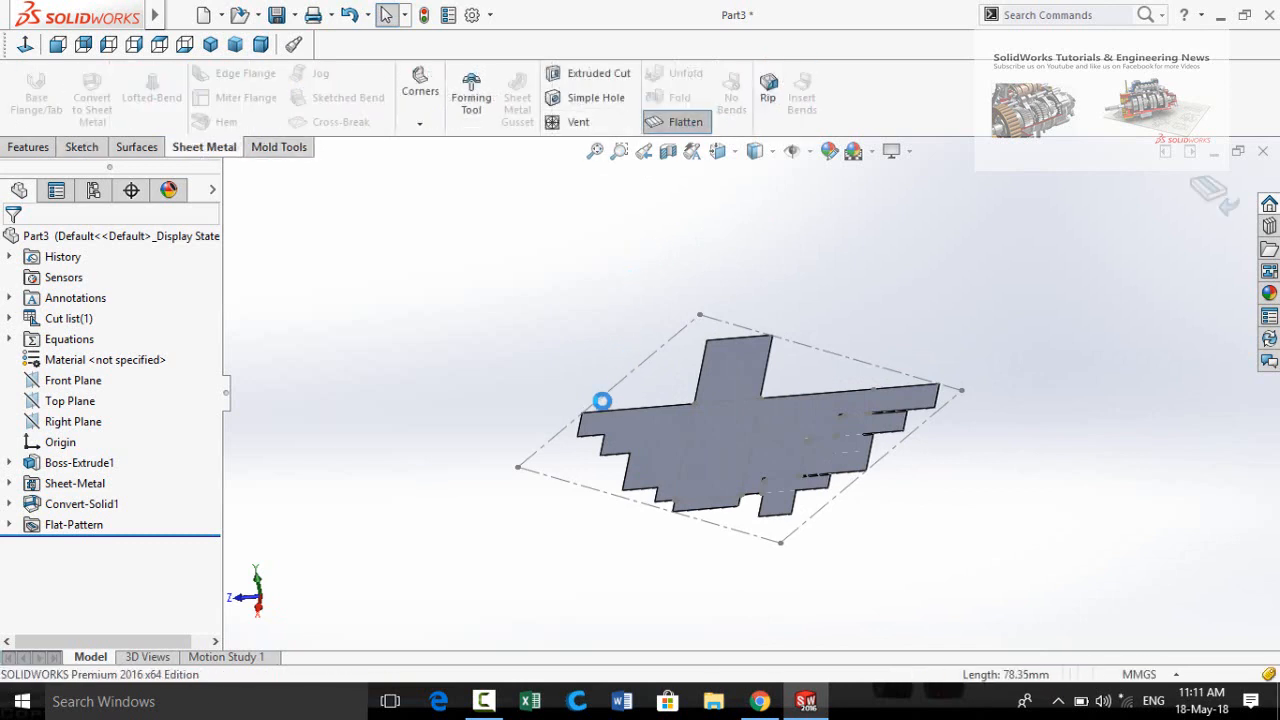
pyautogui.moveTo(600, 361); pyautogui.dragTo(688, 405, button='middle')
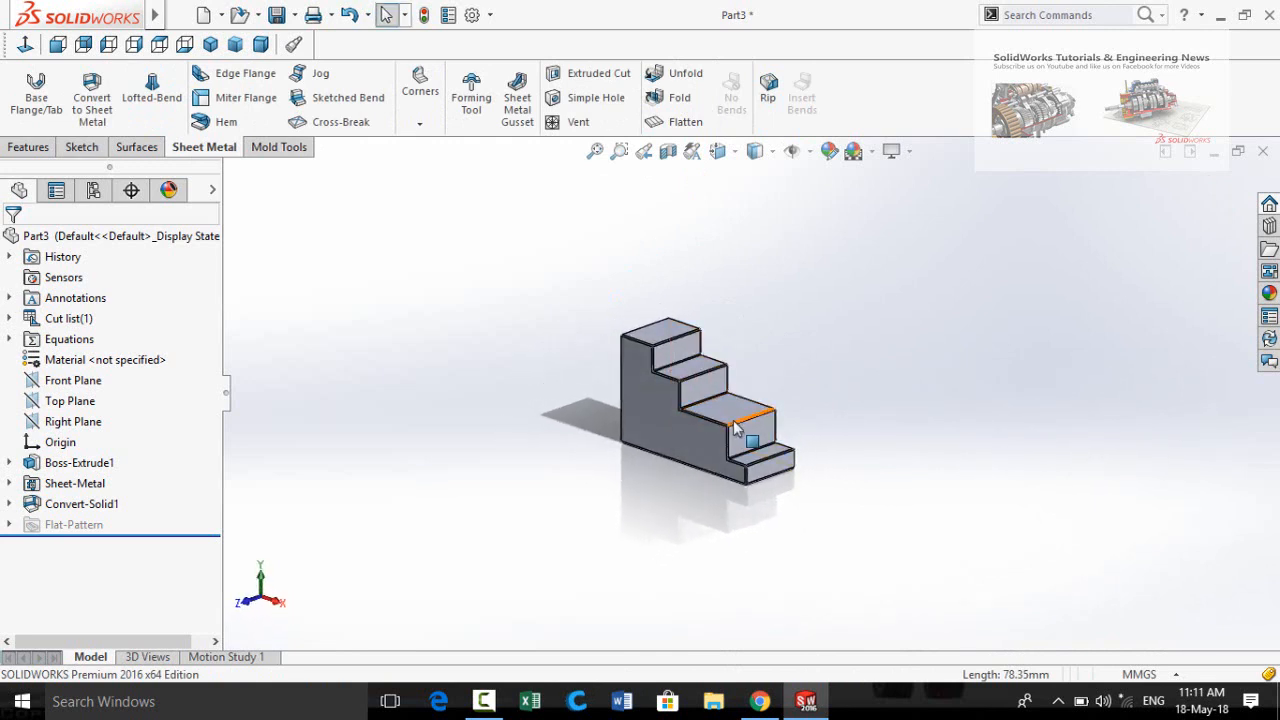
# Inspect the folded staircase's treads, risers, side wall and rip gaps from several angles.
pyautogui.scroll(-2, 738, 450)
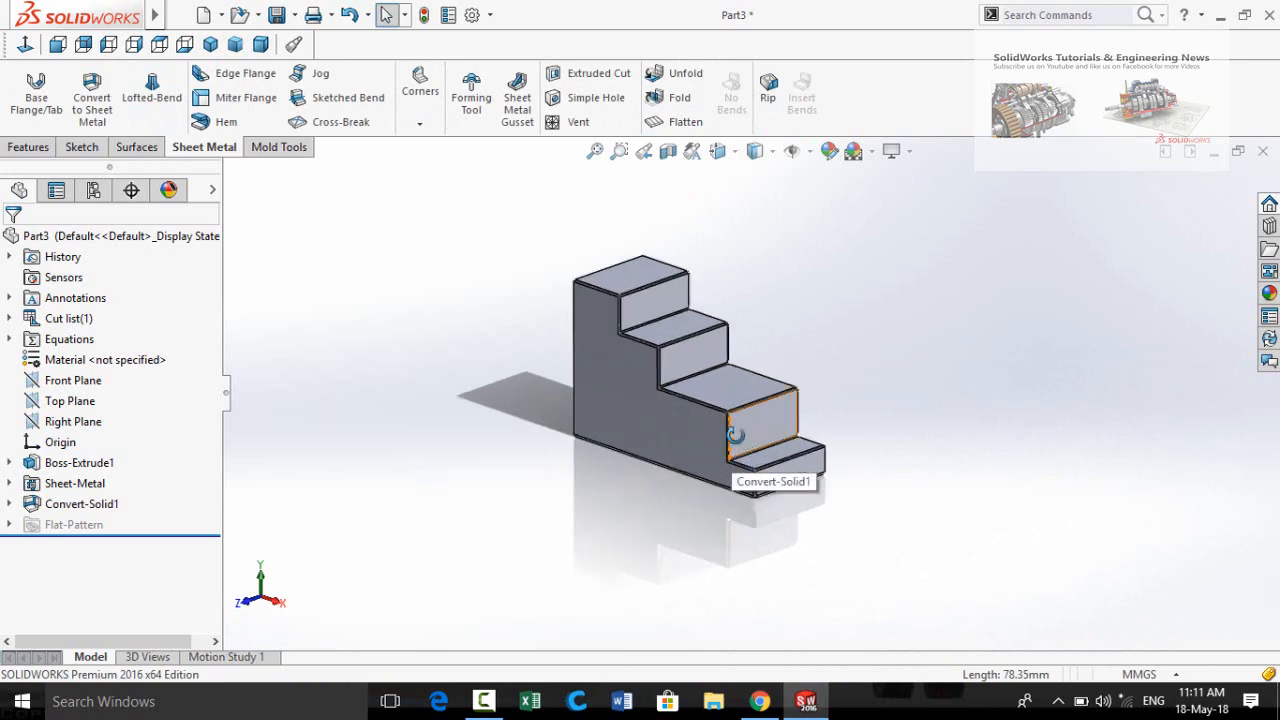
pyautogui.moveTo(735, 435)
pyautogui.mouseDown(button='middle')
pyautogui.moveTo(700, 480)
pyautogui.moveTo(735, 412)
pyautogui.mouseUp(button='middle')
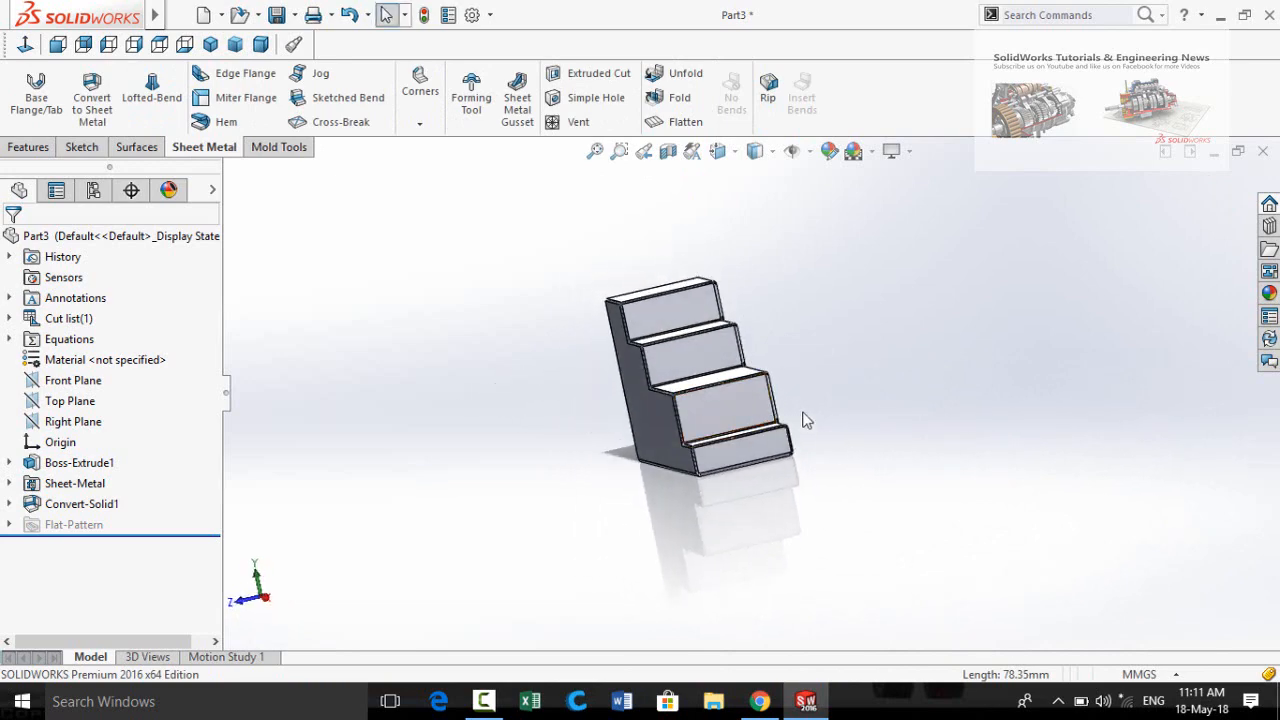
pyautogui.scroll(-4, 806, 420)
pyautogui.moveTo(650, 388); pyautogui.dragTo(693, 463, button='middle')
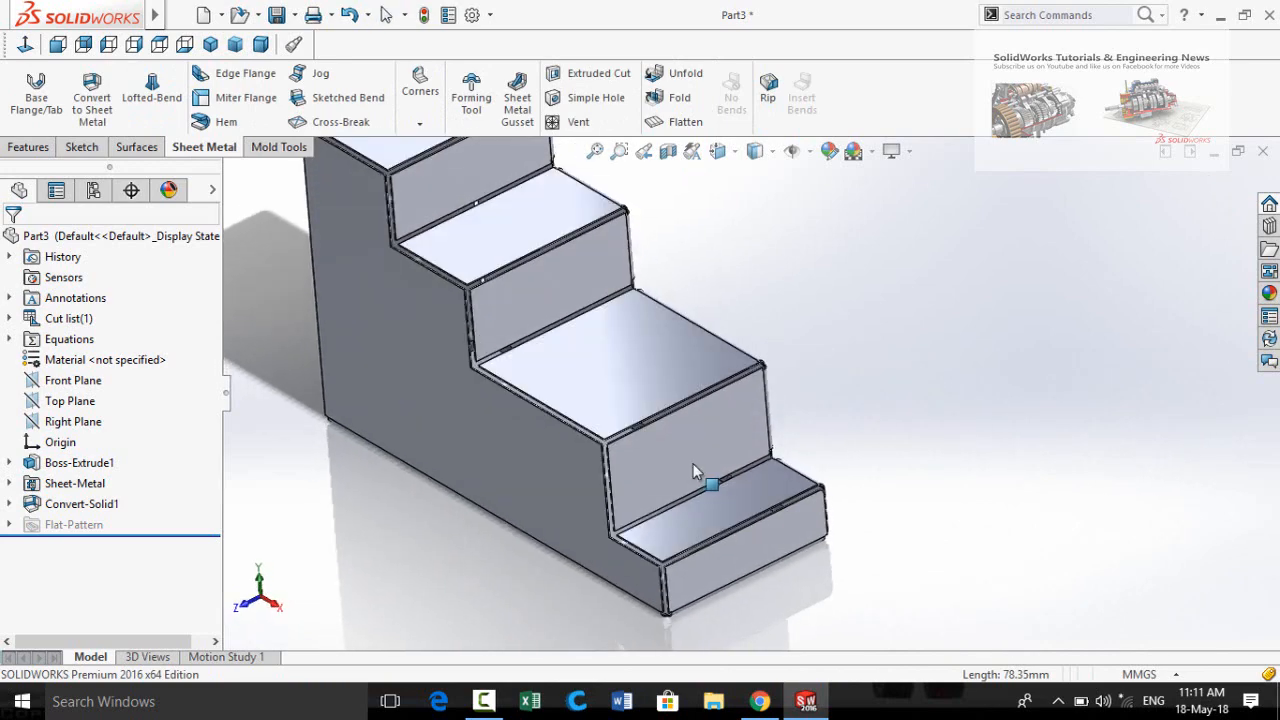
pyautogui.scroll(5, 700, 468)
pyautogui.scroll(-3, 675, 362)
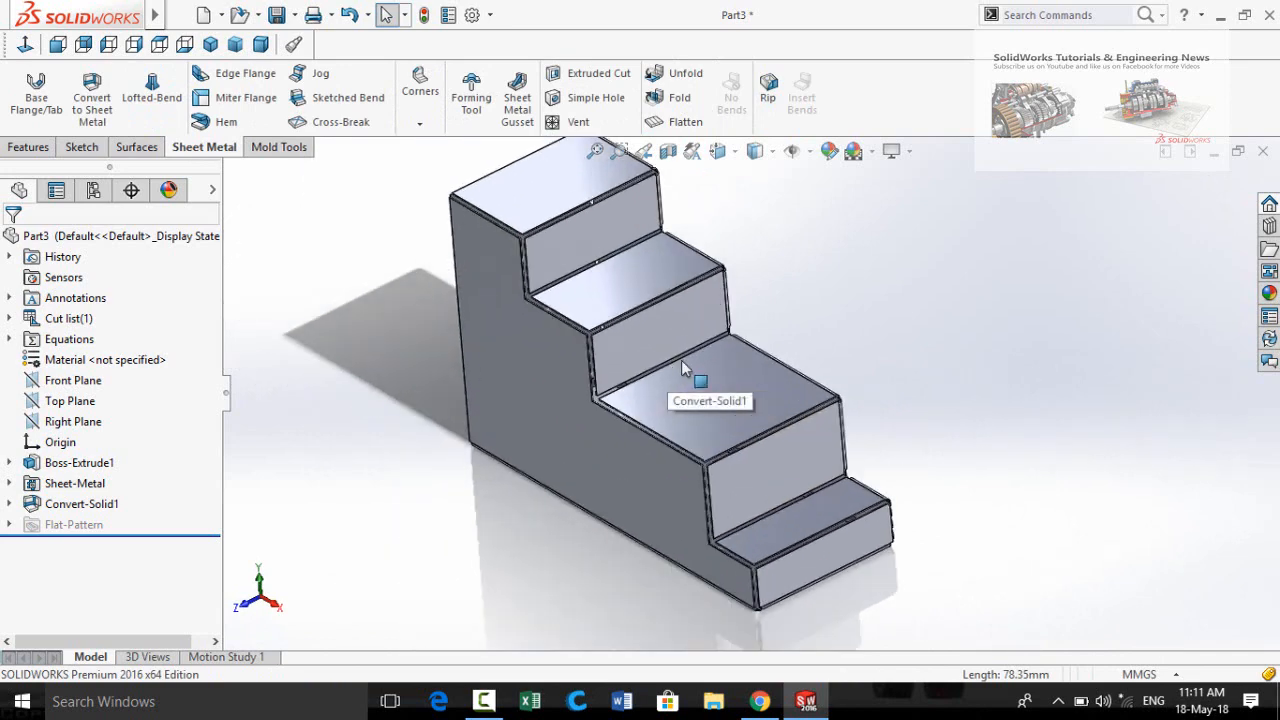
pyautogui.scroll(2, 681, 362)
pyautogui.scroll(-2, 757, 357)
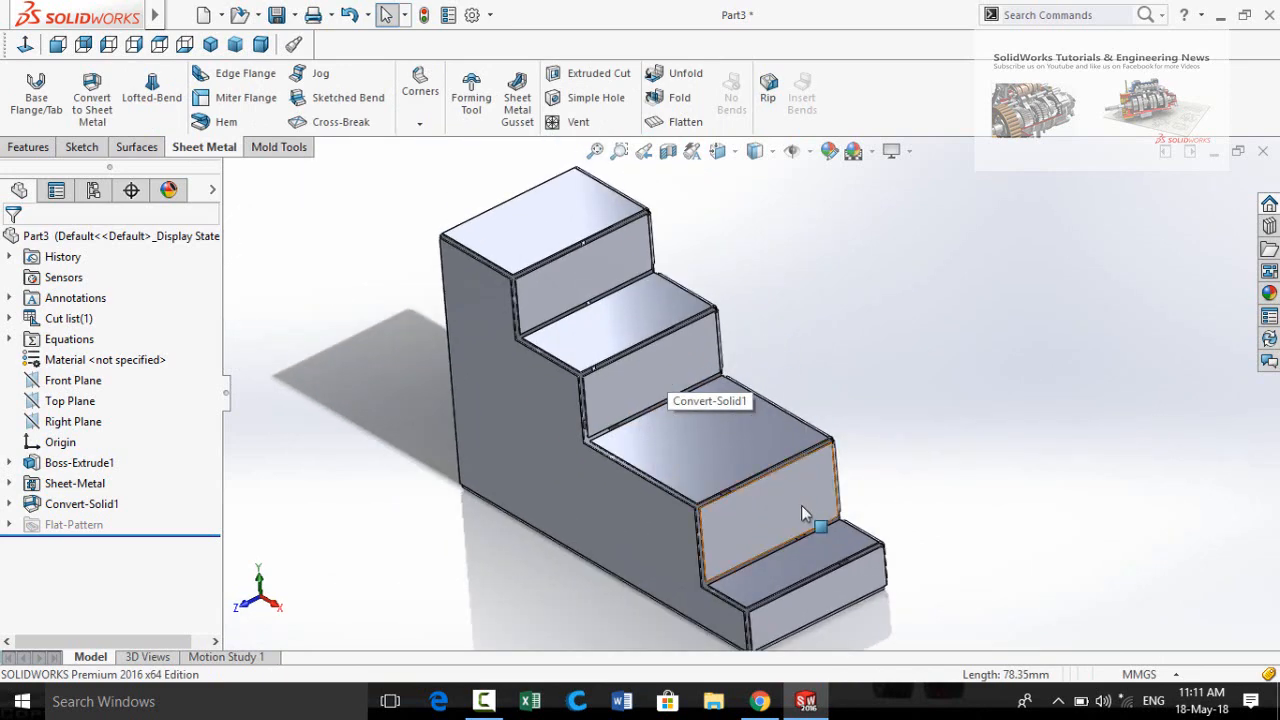
pyautogui.scroll(2, 785, 501)
pyautogui.scroll(-2, 785, 501)
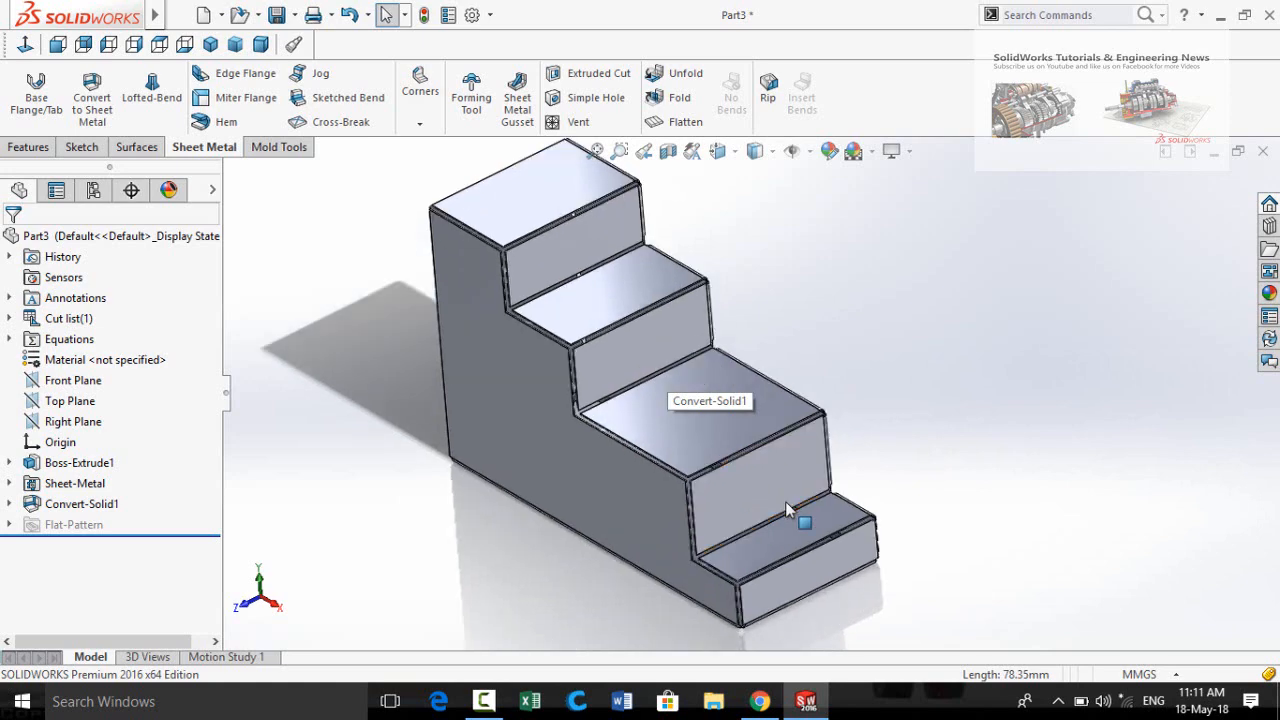
pyautogui.moveTo(766, 492); pyautogui.dragTo(766, 451, button='middle')
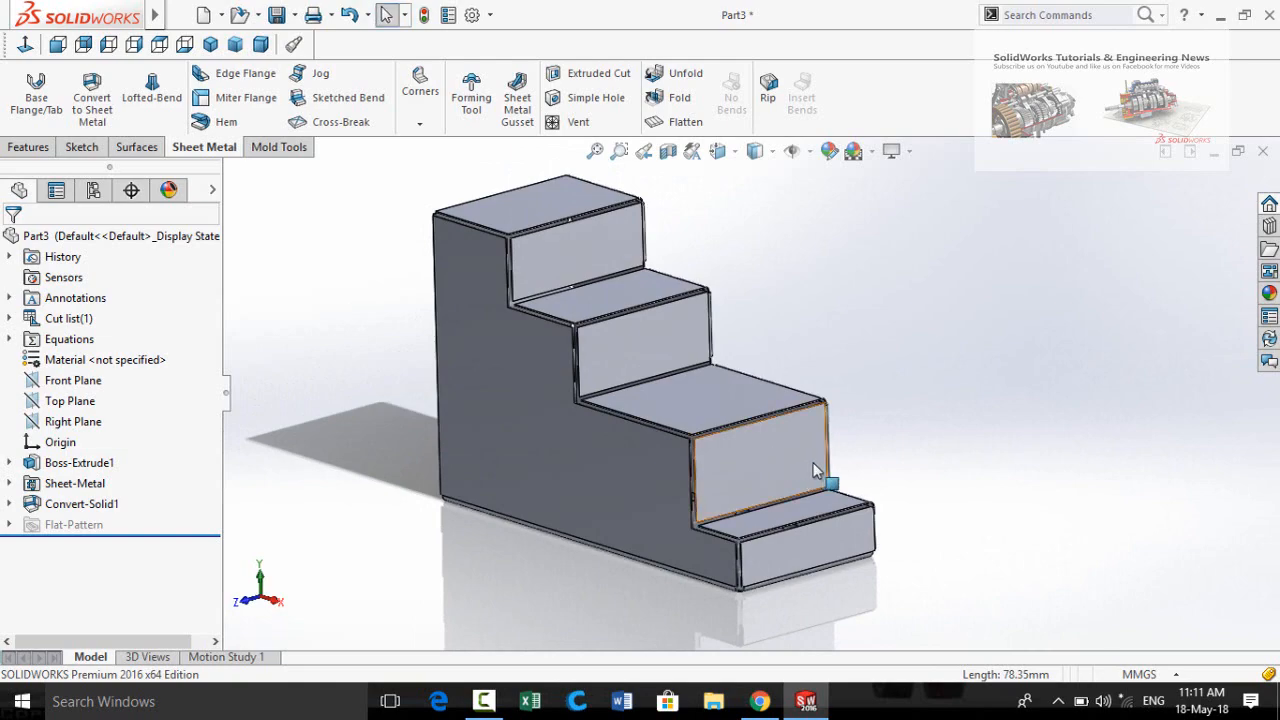